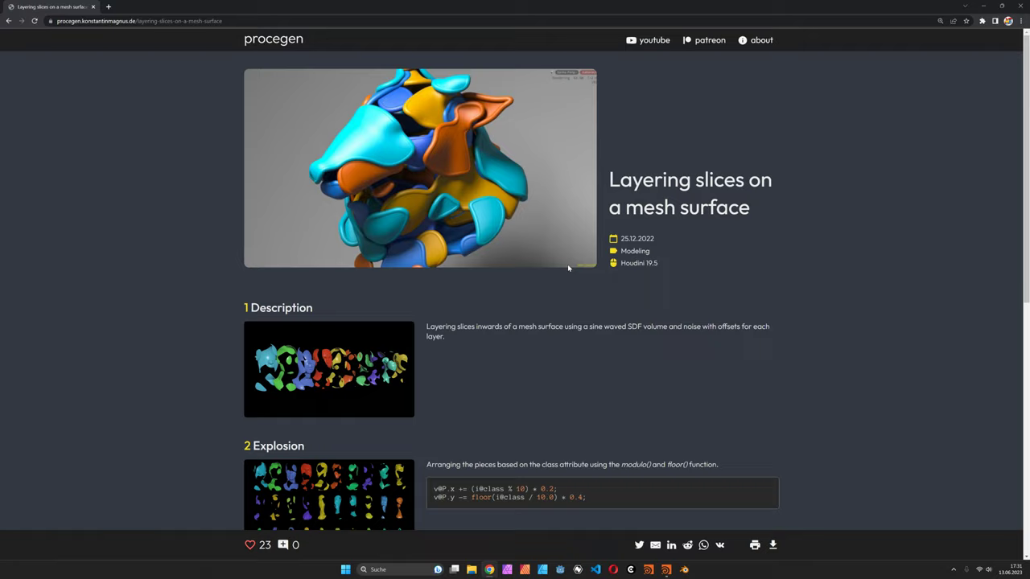
- Scroll the procegen article down to the downloads section with layered_slices.hip
scroll(450, 433, down, 3)
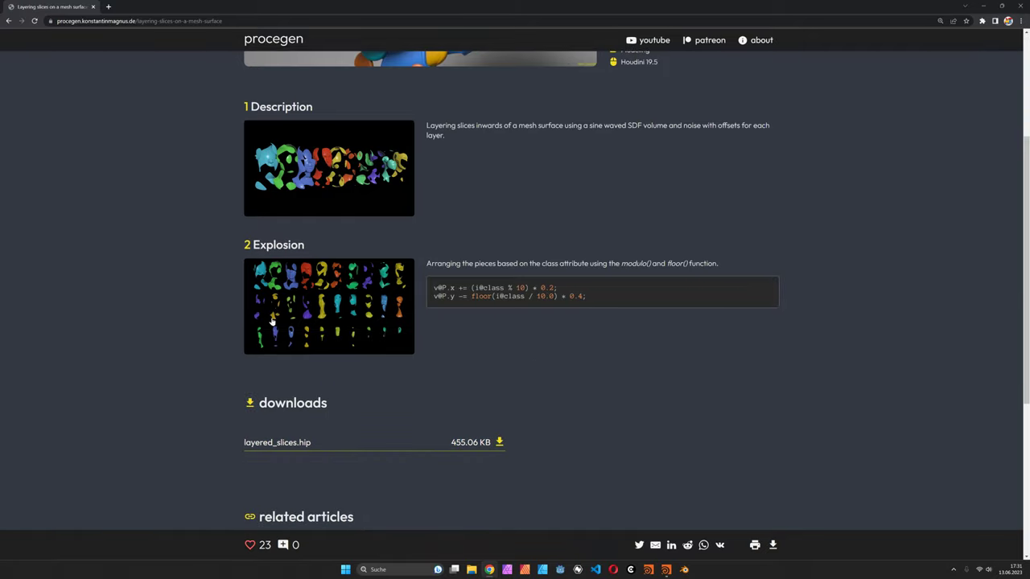
- Add a Test Geometry: Pig Head node in Houdini and step inside it
key(alt+Tab)
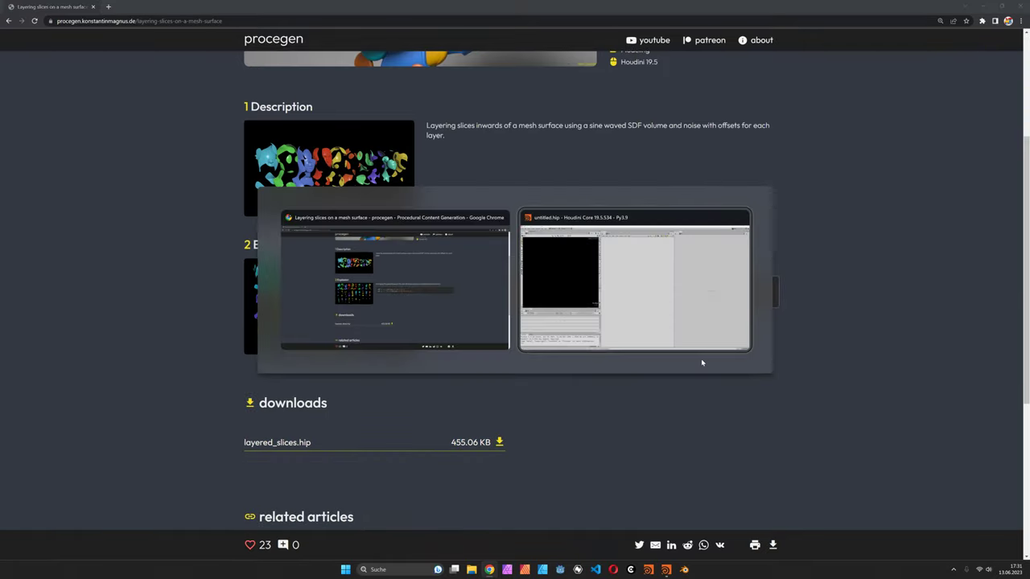
key(Tab)
text(geo)
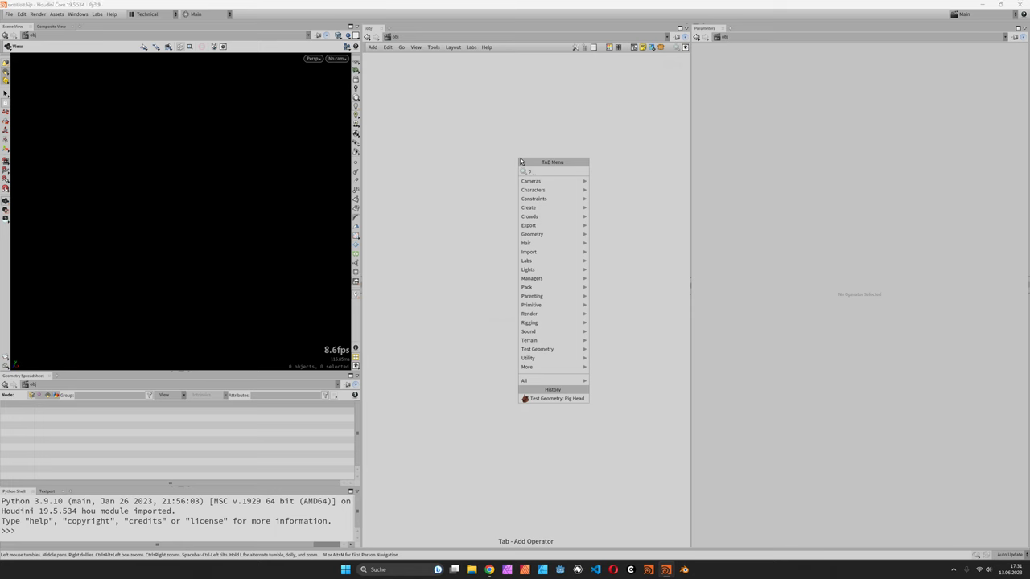
key(Return)
click(520, 161)
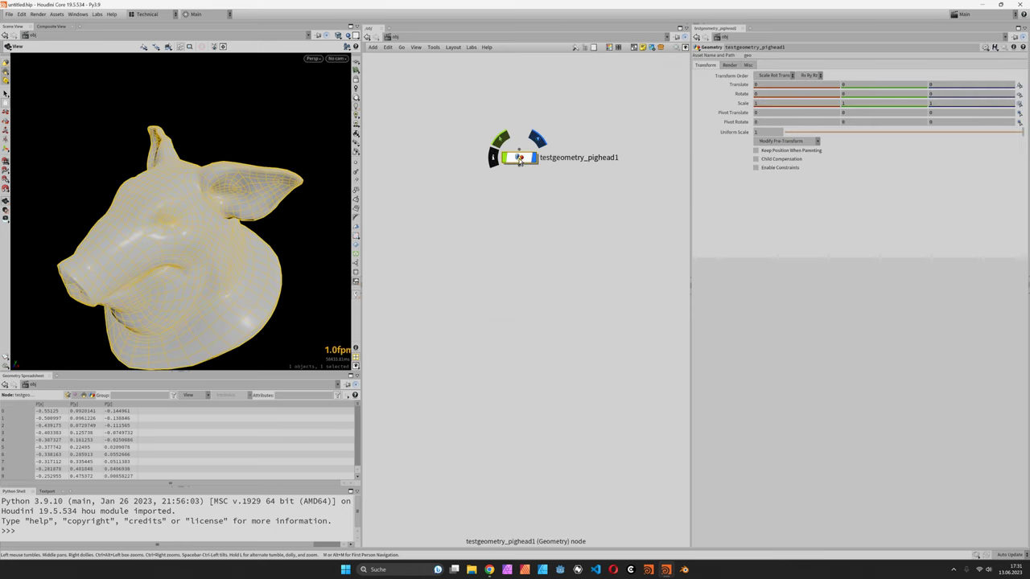
key(h)
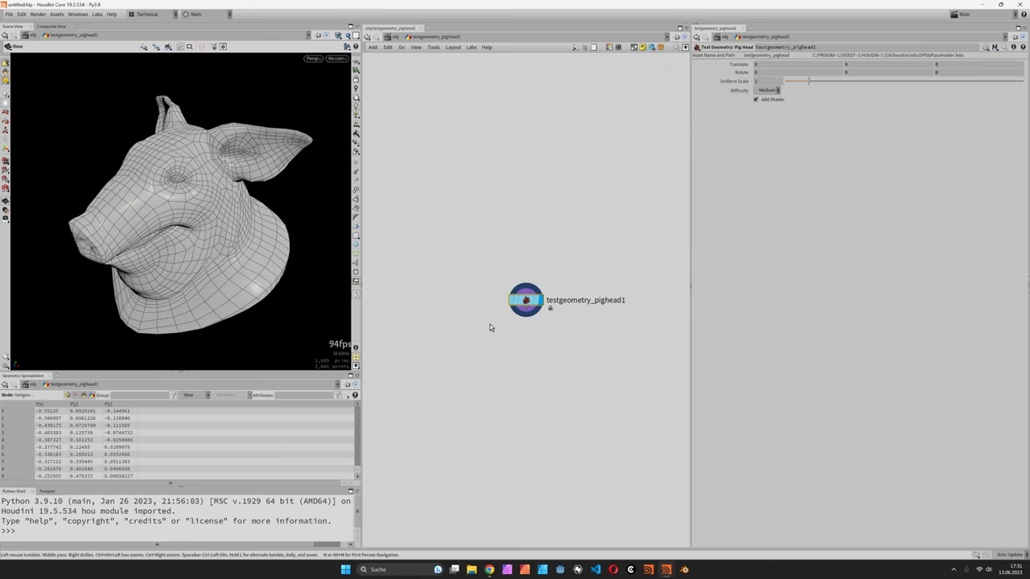
- Wire a Subdivide node below the pig head with Depth set to 2
click(528, 317)
click(538, 329)
text(subdiv)
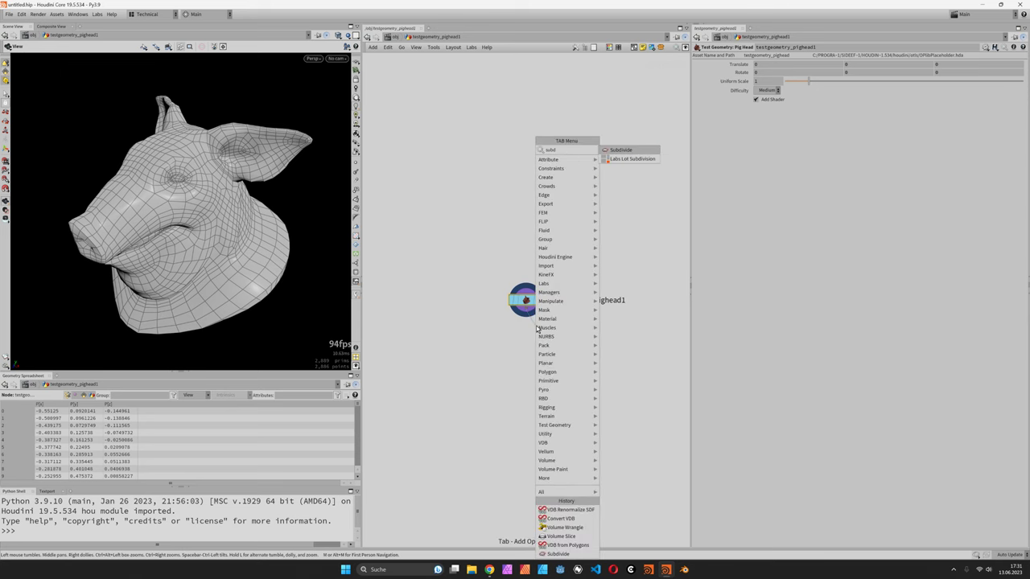
key(Return)
click(941, 93)
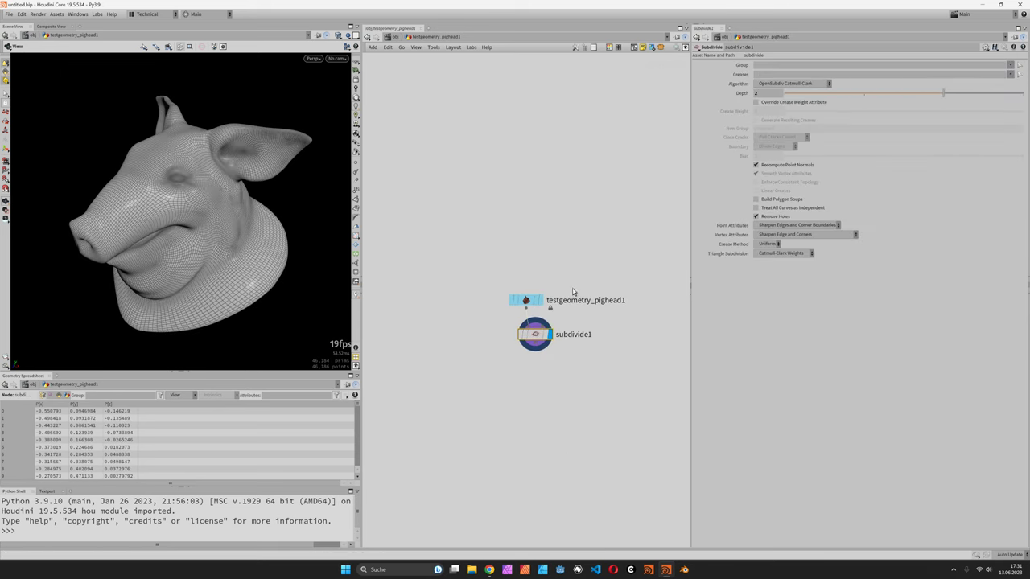
drag(535, 334, 525, 336)
middle_drag(494, 338, 487, 213)
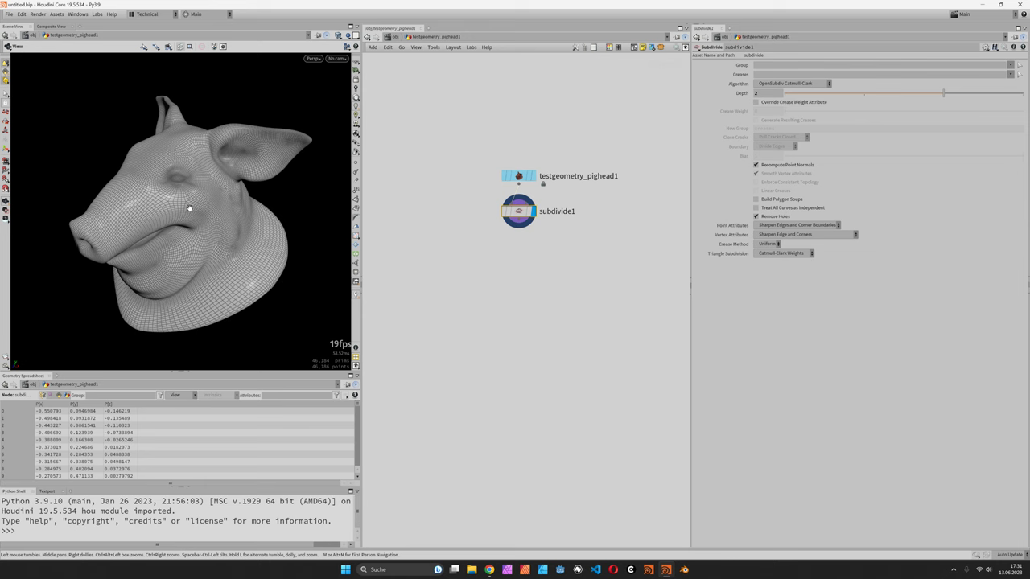
- Add a VDB from Polygons node under subdivide1 with voxel size 0.01
drag(191, 202, 249, 196)
key(Tab)
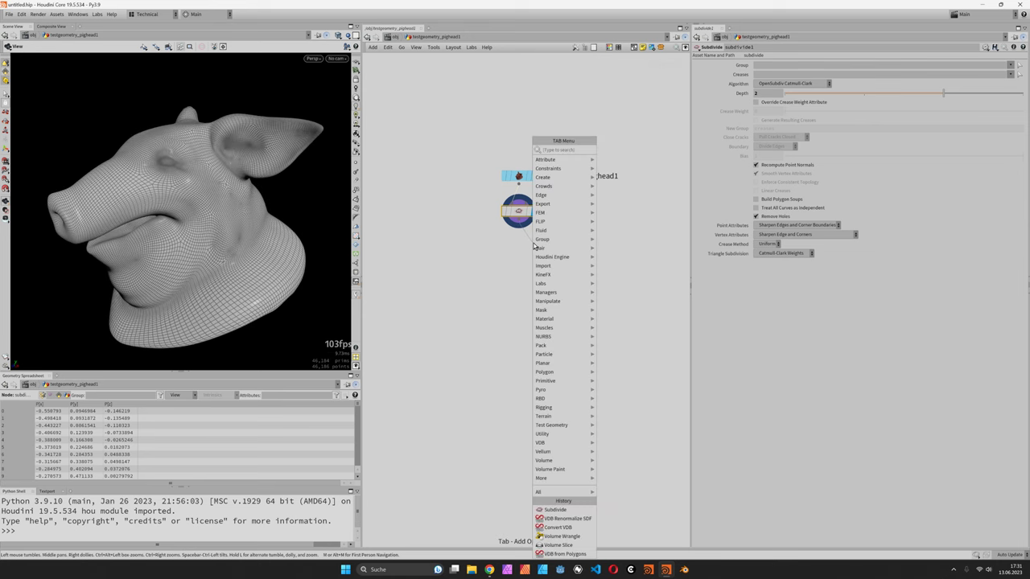
text(vdbfr)
key(Down)
key(Down)
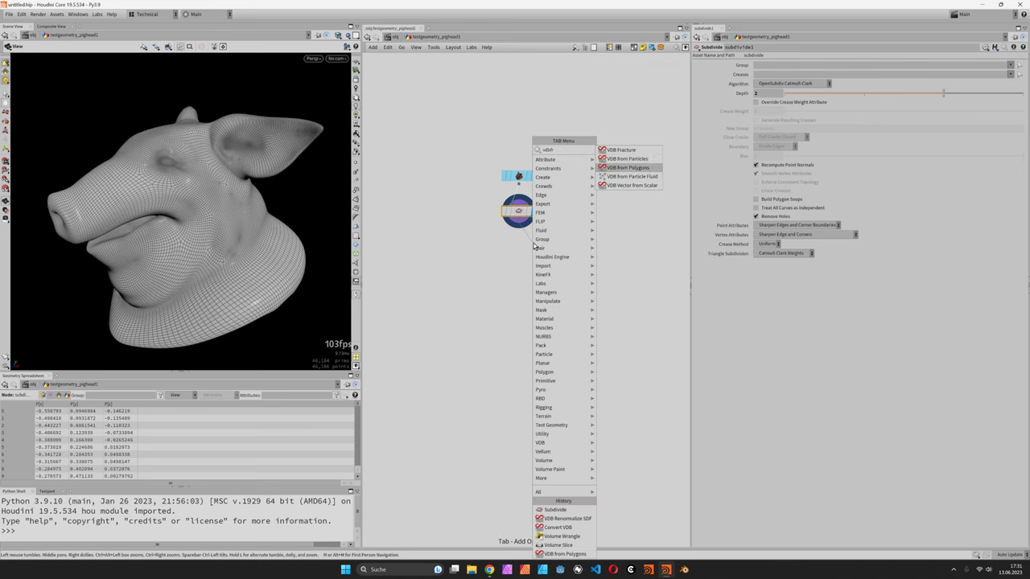
key(Return)
drag(532, 245, 520, 248)
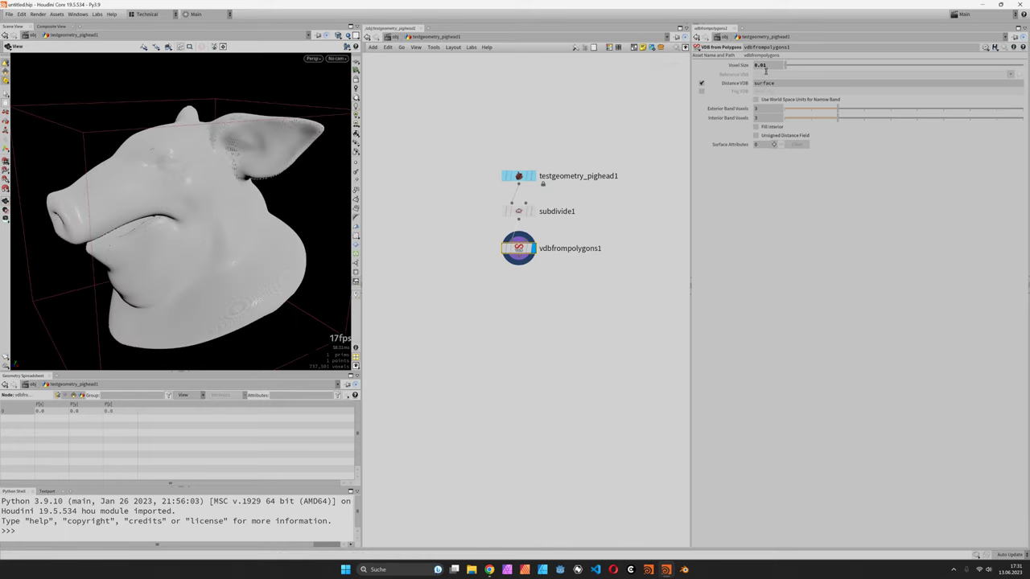
drag(185, 241, 145, 242)
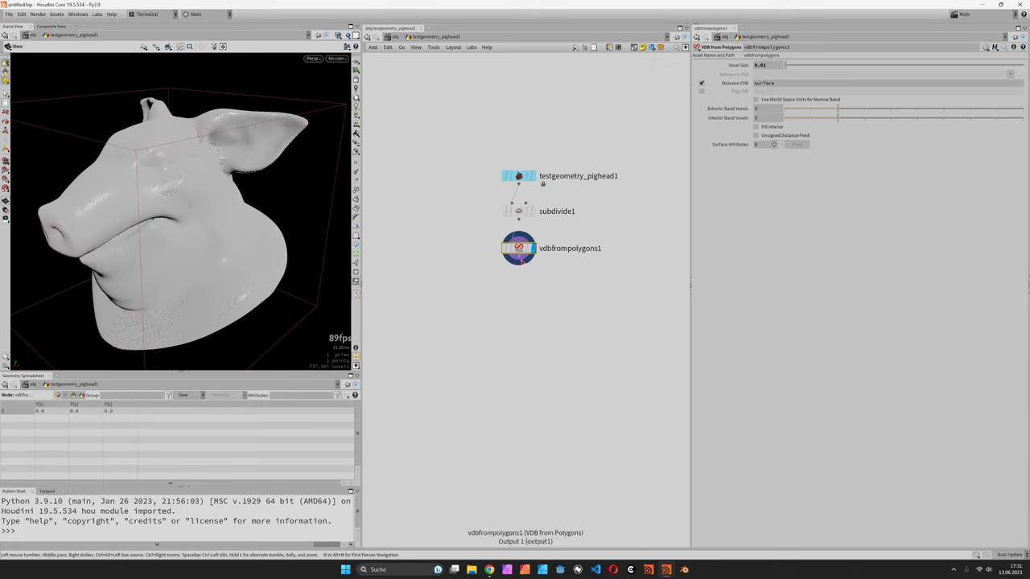
key(Tab)
text(volsl)
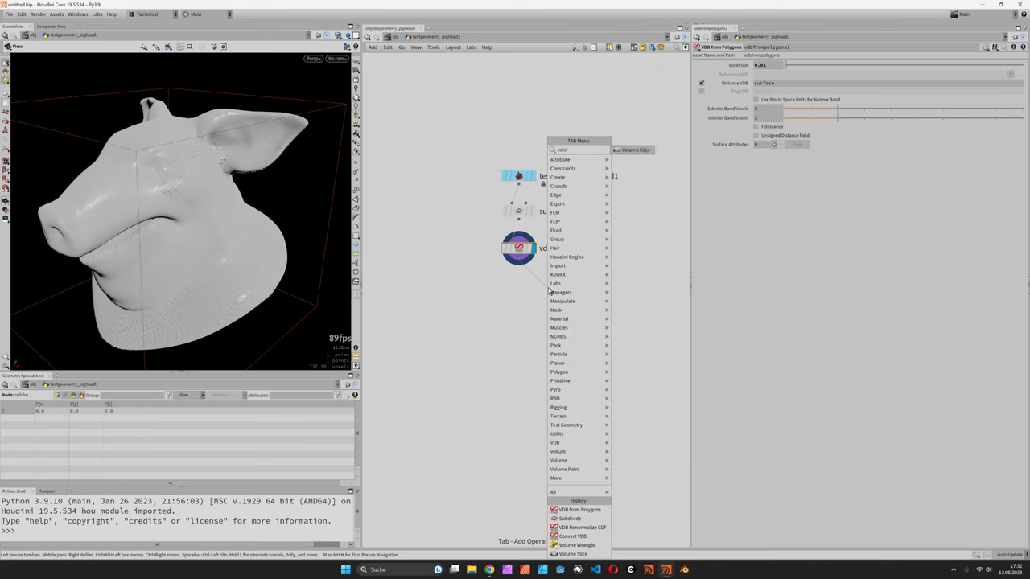
- Add a Volume Slice below the VDB node with visualization range -0.1 to 0.1
key(Return)
click(563, 292)
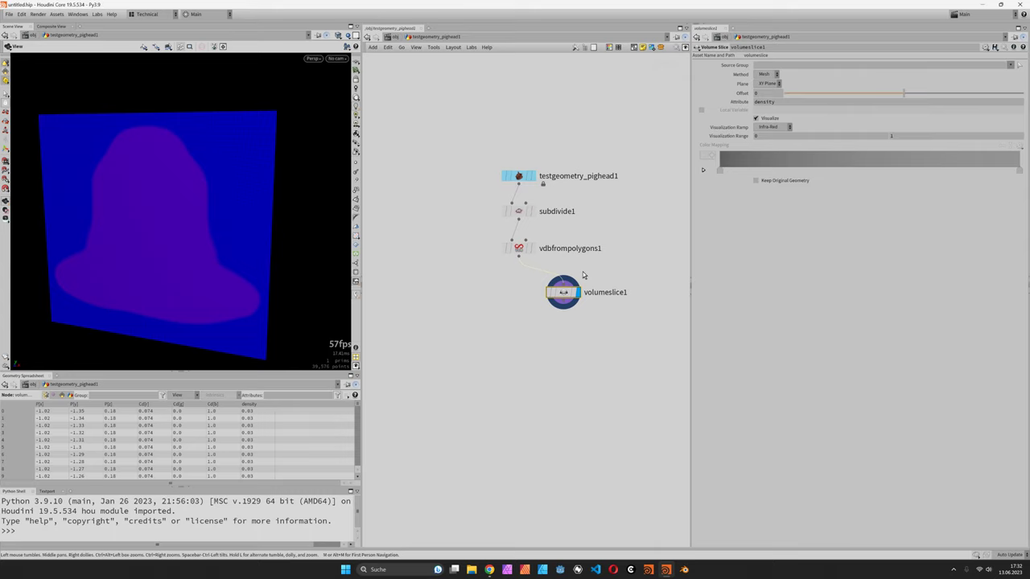
click(913, 135)
text(0.3)
key(Return)
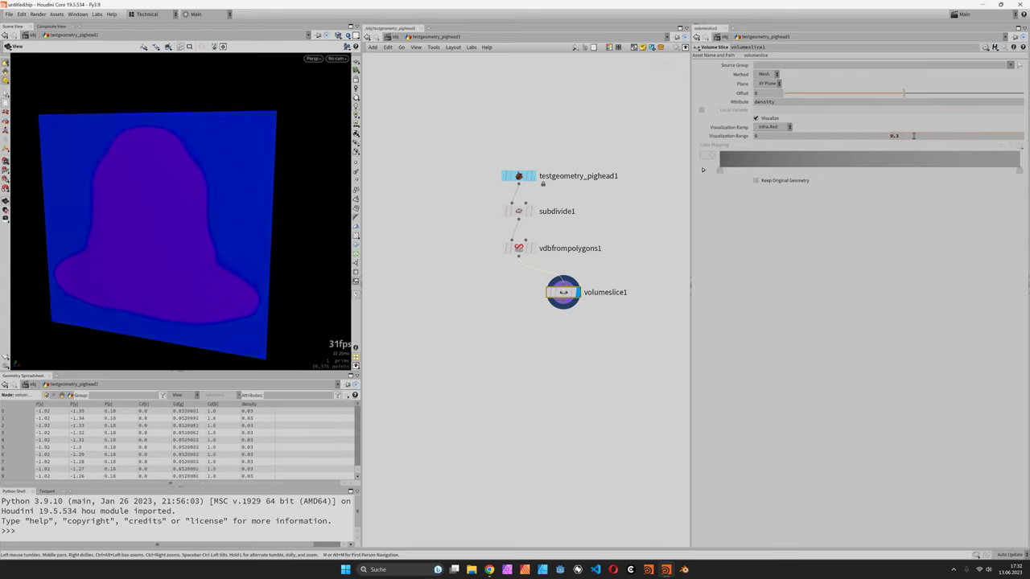
middle_drag(913, 135, 868, 136)
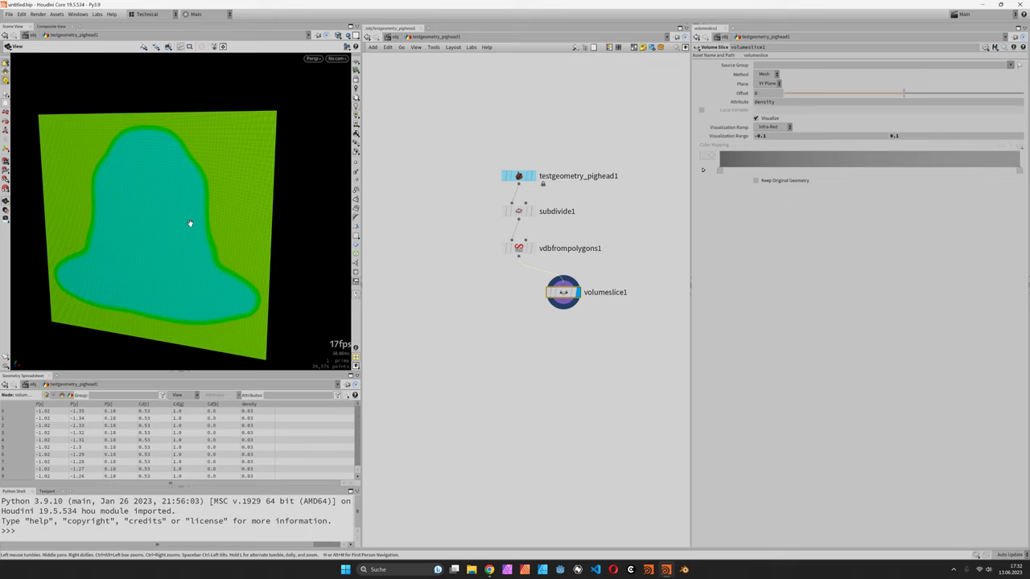
drag(218, 226, 214, 230)
scroll(206, 233, up, 3)
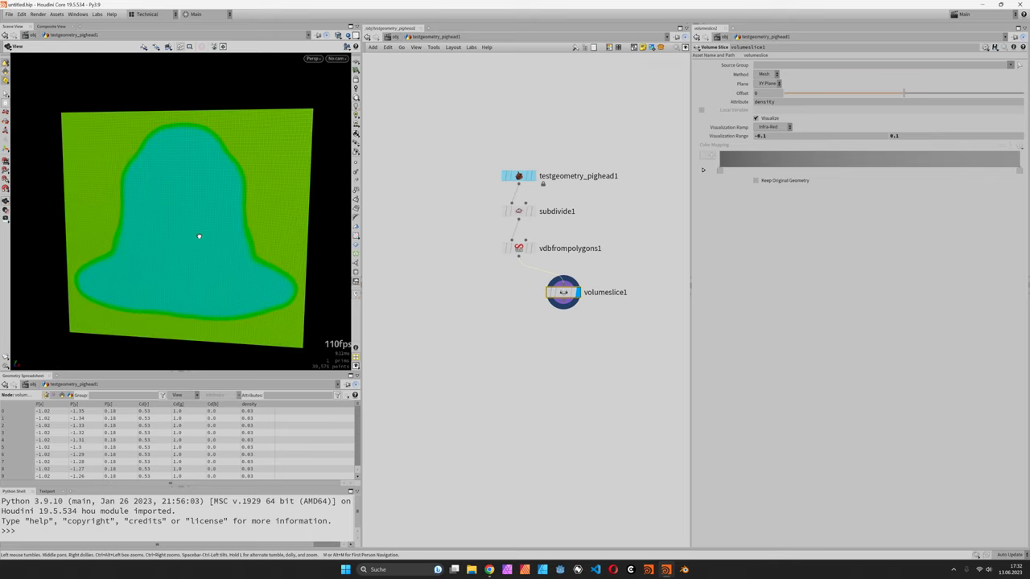
- Keep the VDB exterior band at 3 voxels and enable Fill Interior on VDB from Polygons
click(518, 248)
drag(845, 111, 1023, 109)
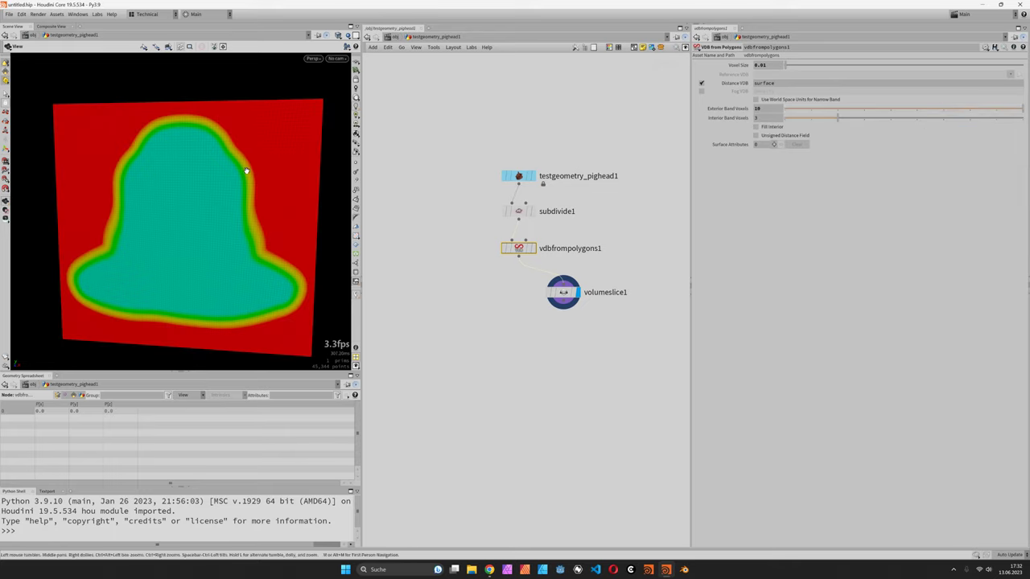
click(769, 110)
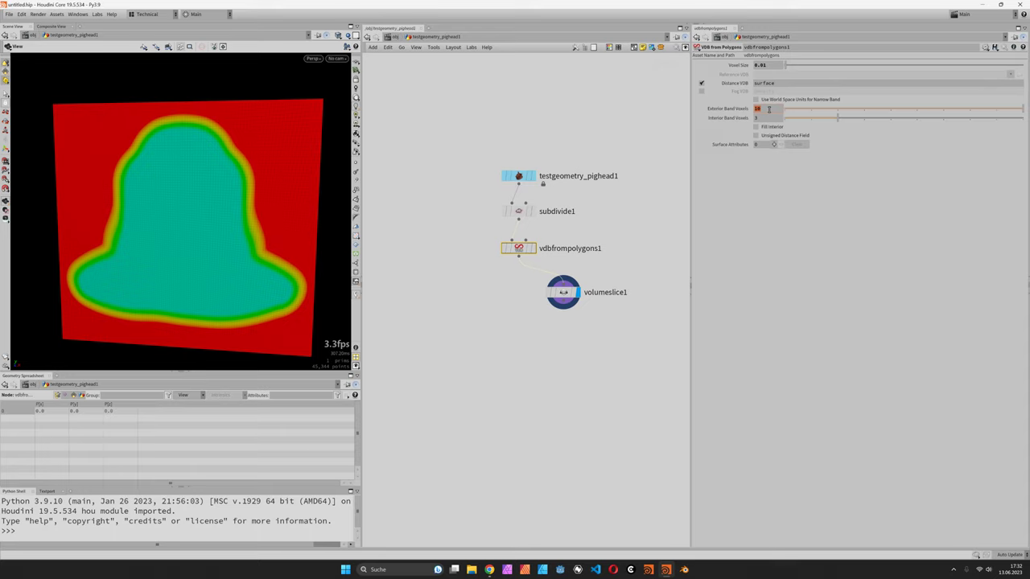
key(Return)
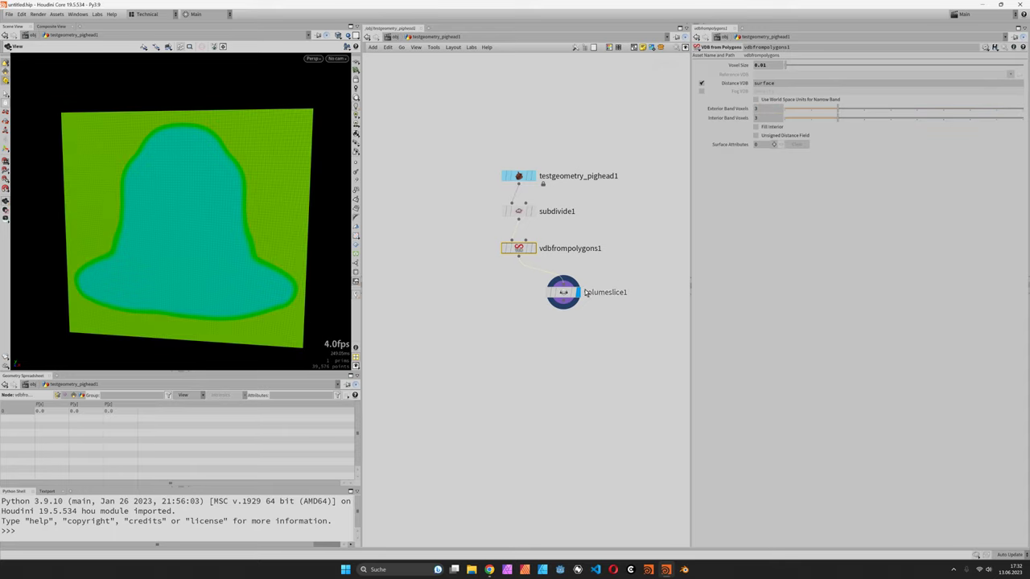
mouse_move(567, 297)
drag(567, 297, 568, 320)
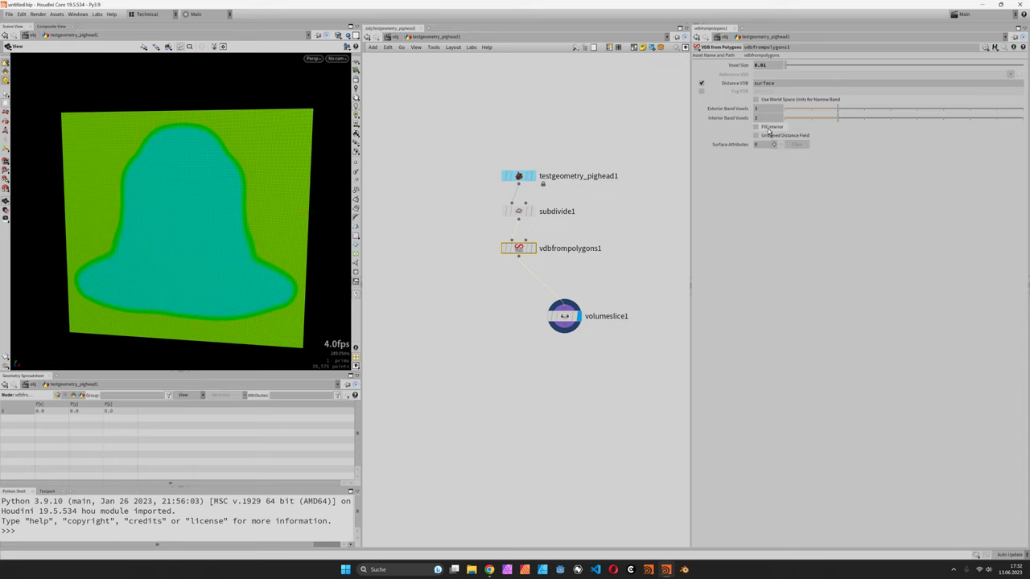
click(771, 128)
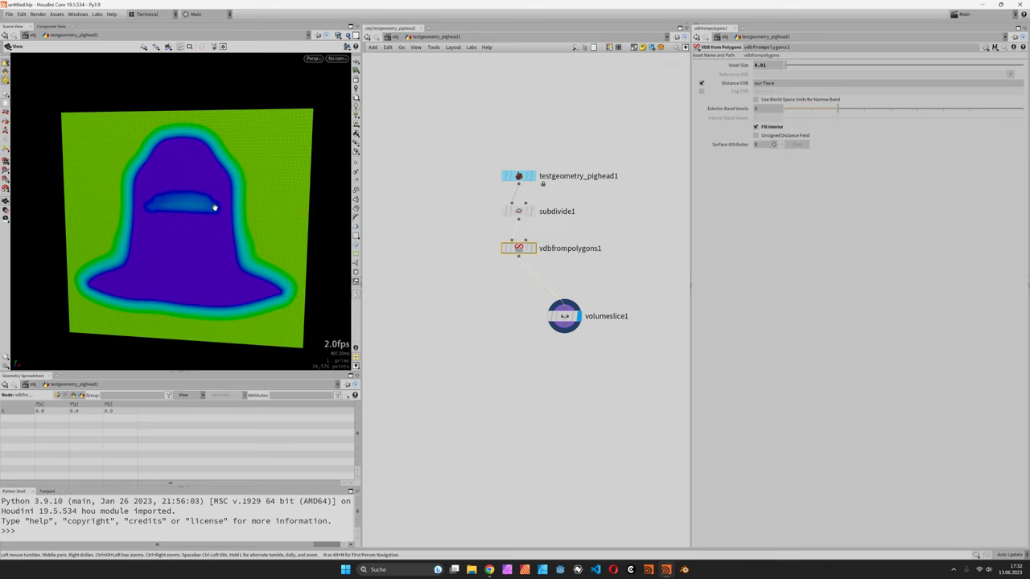
click(564, 316)
scroll(772, 137, down, 2)
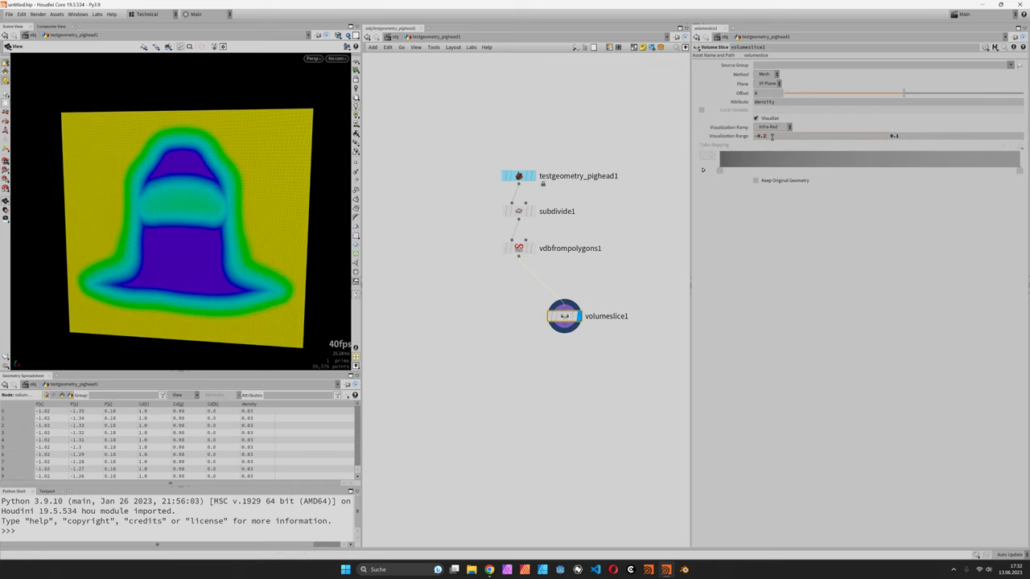
scroll(772, 137, up, 3)
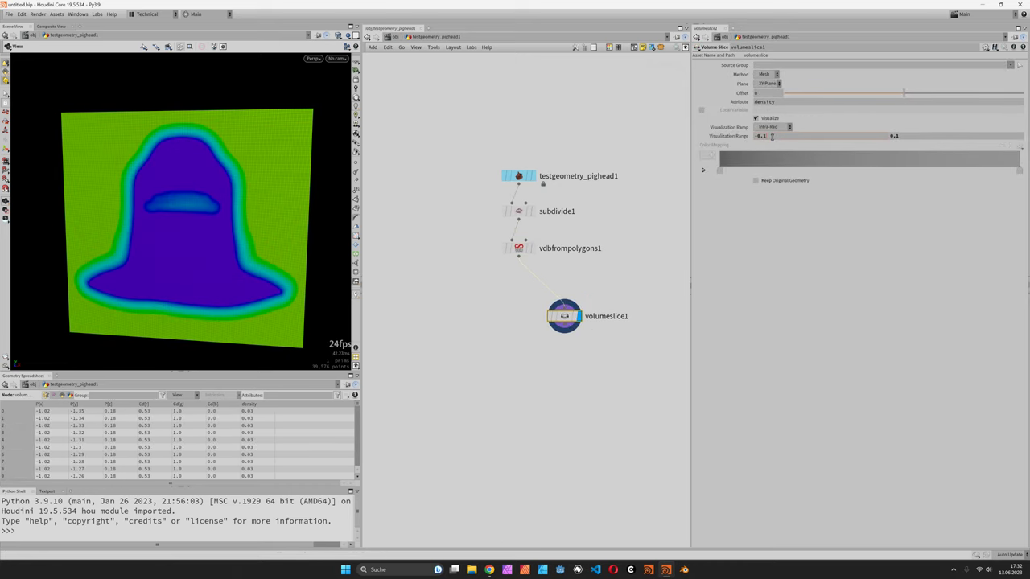
mouse_move(560, 320)
drag(561, 321, 571, 334)
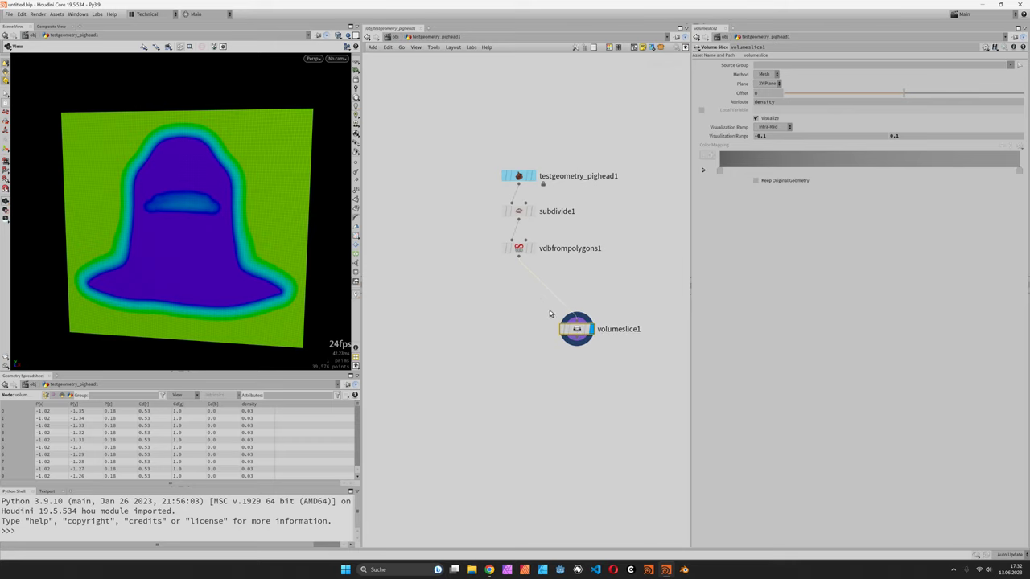
- Insert a Volume Wrangle node between vdbfrompolygons1 and volumeslice1
key(Tab)
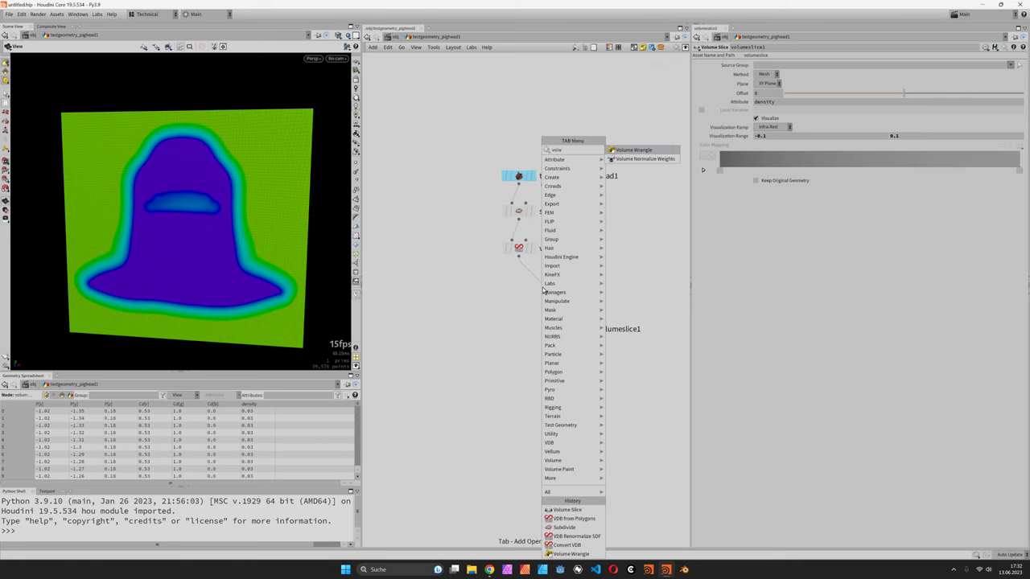
click(570, 553)
click(543, 287)
drag(546, 292, 523, 289)
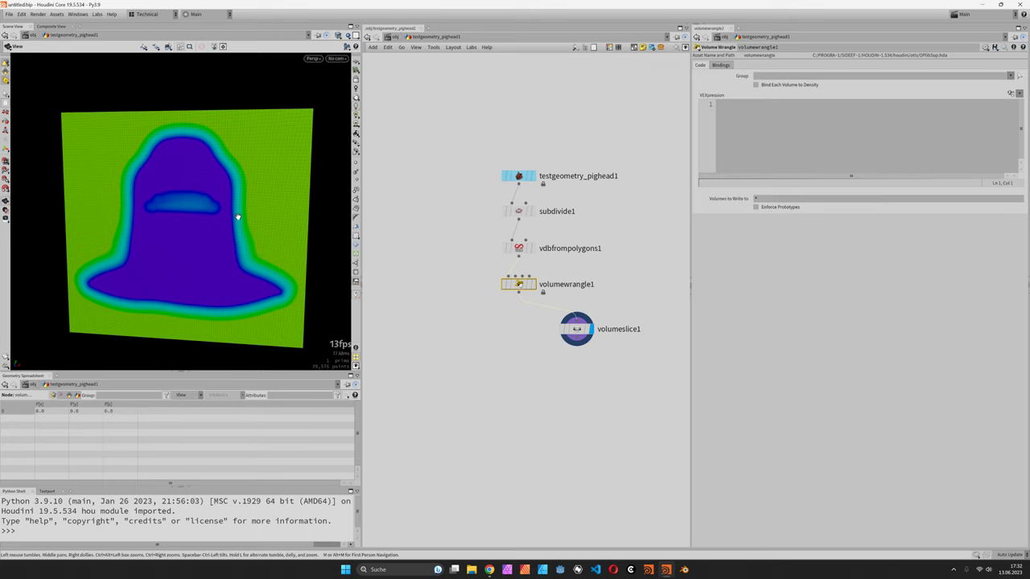
- Write wrangle code that subtracts an offset from f@surface
click(777, 136)
text(f@surfa)
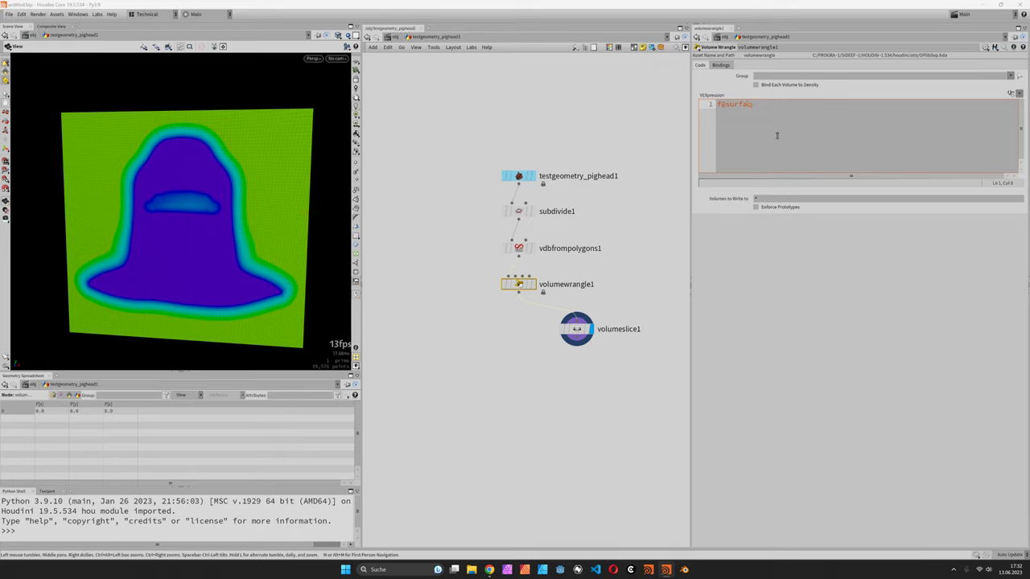
text(ce += 0.1)
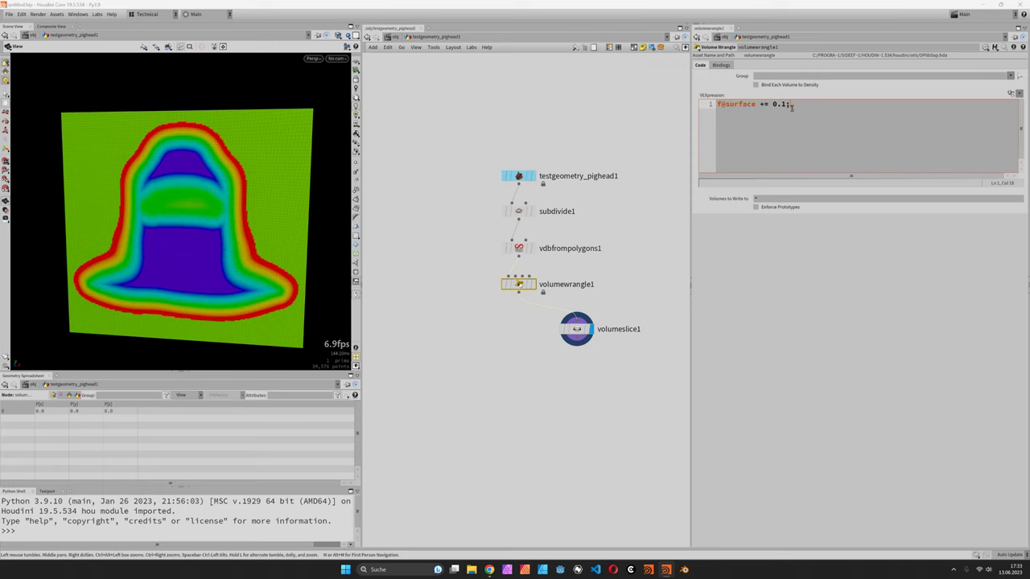
text(2)
text(r)
drag(153, 226, 183, 235)
double_click(761, 104)
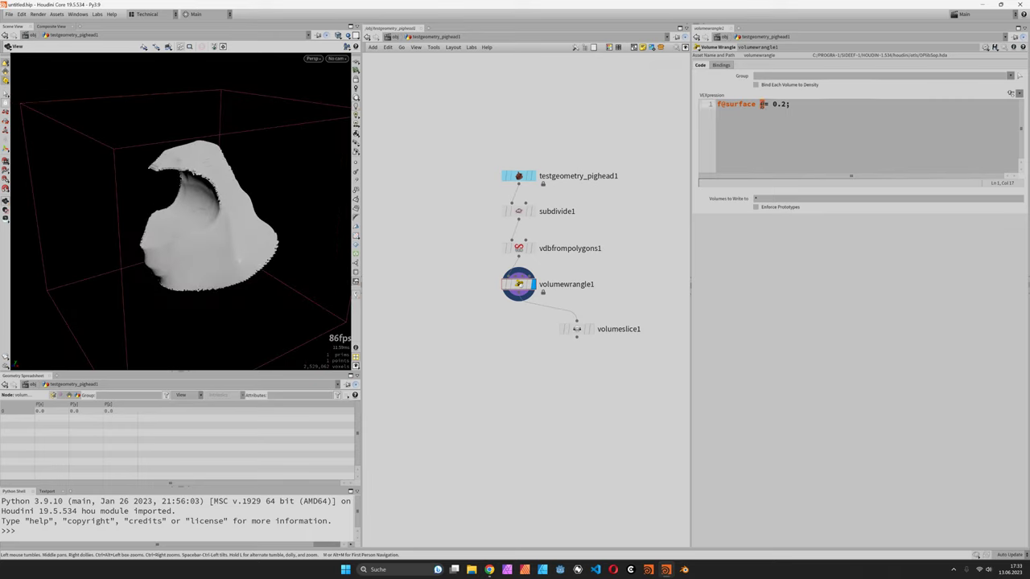
text(-)
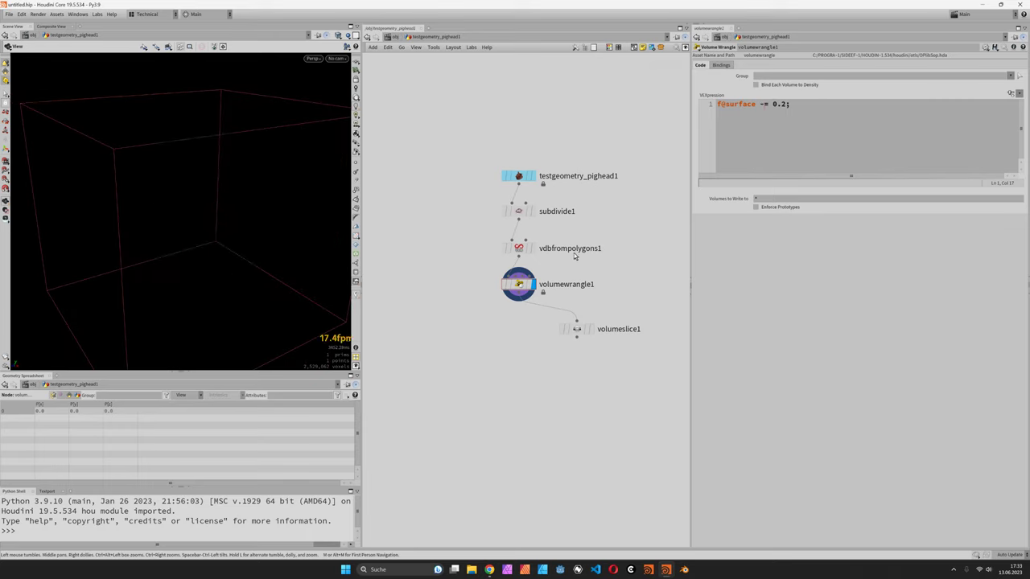
double_click(783, 104)
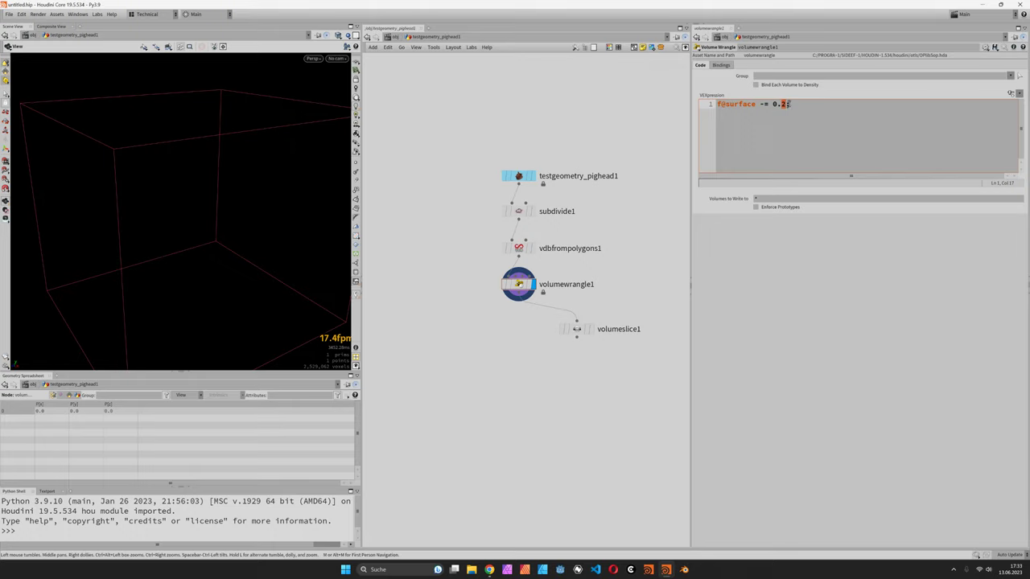
text(05)
- Try an offset of 0.01, settle on 0.02, then inspect the VDB from Polygons settings
click(787, 104)
text(2)
click(544, 118)
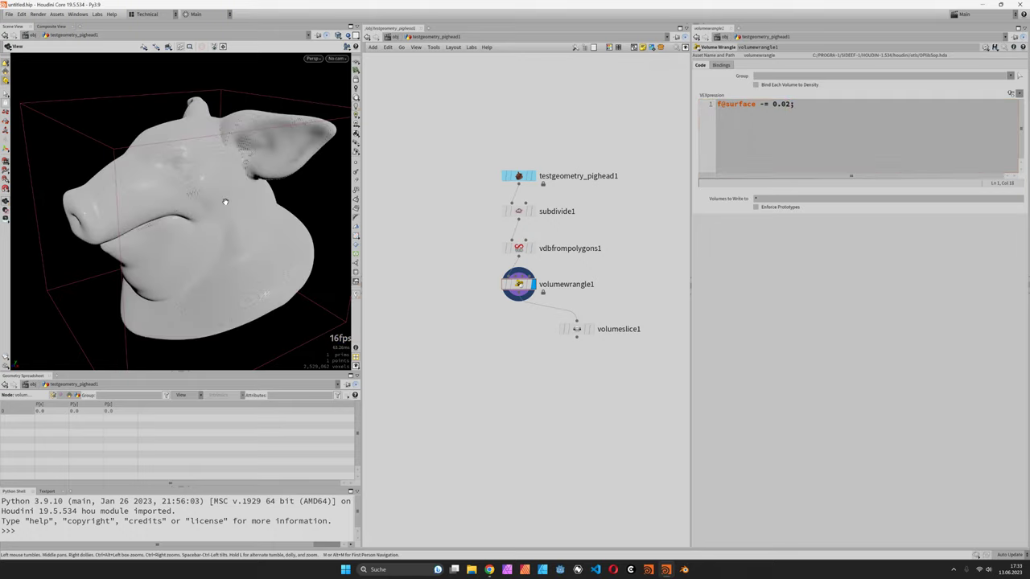
double_click(789, 104)
text(1)
click(553, 138)
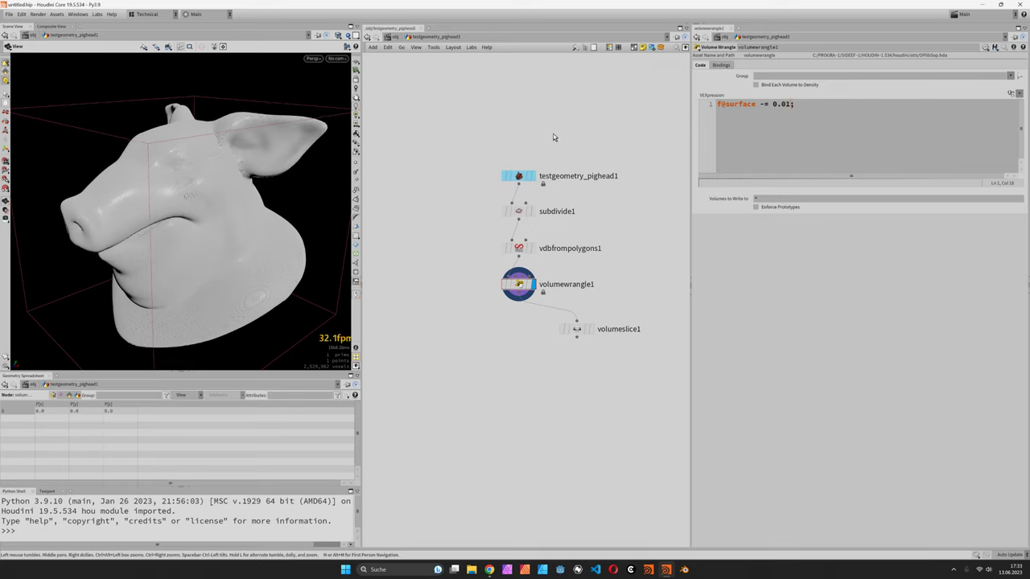
double_click(789, 103)
text(2)
click(584, 127)
click(518, 248)
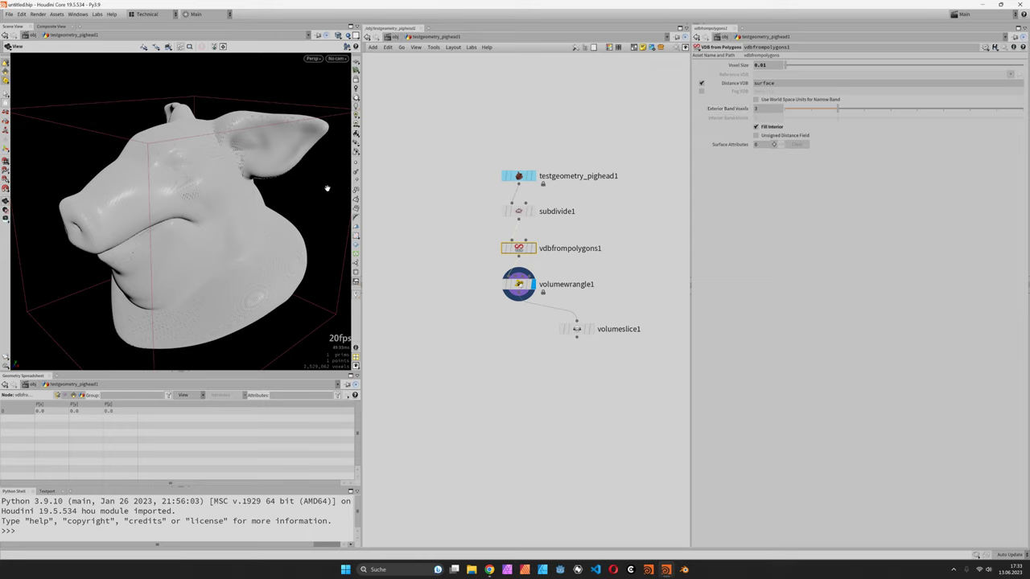
drag(200, 199, 181, 201)
- Rewrite the wrangle code as f@surface = sin(f@surface * 100.0);
click(519, 284)
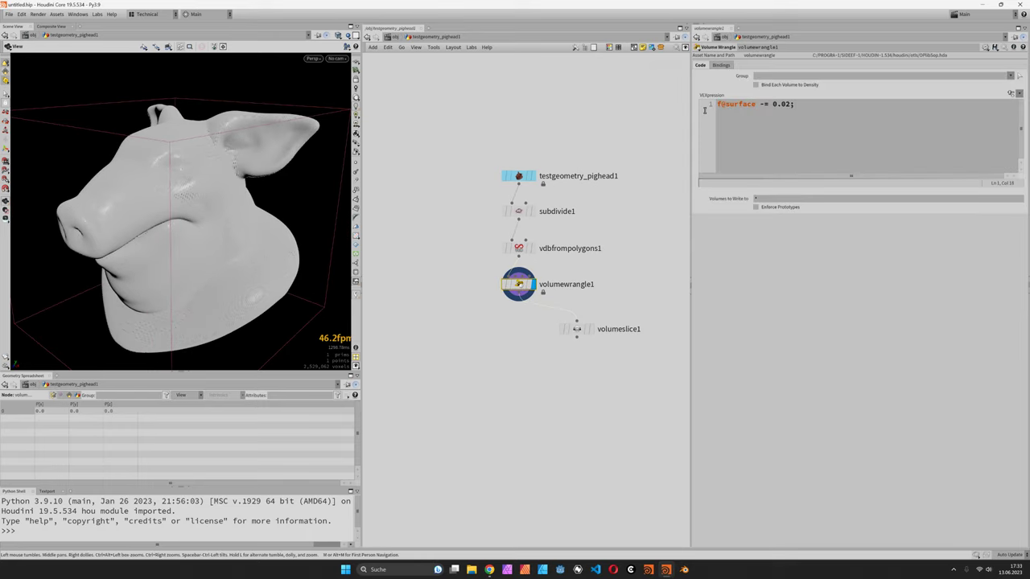
click(763, 104)
key(BackSpace)
mouse_move(767, 103)
mouse_down()
mouse_move(789, 104)
mouse_move(770, 106)
mouse_up()
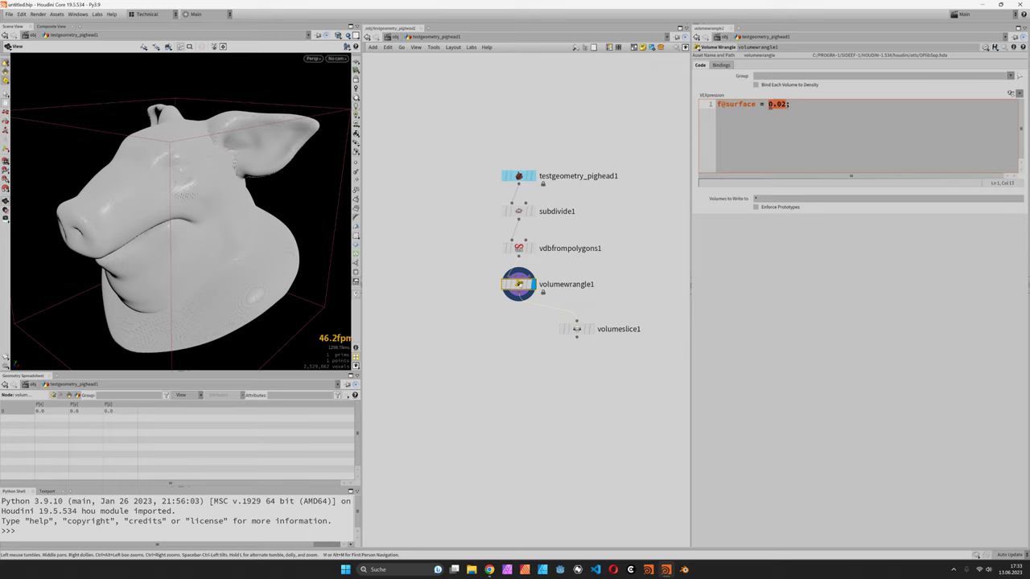
text(sin()f@surface)
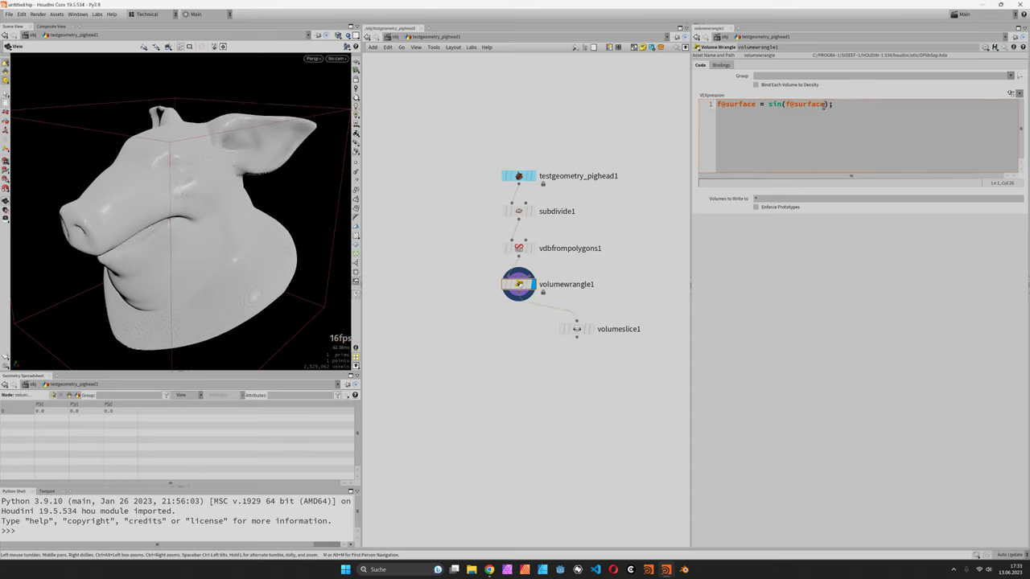
text( * 400.0)
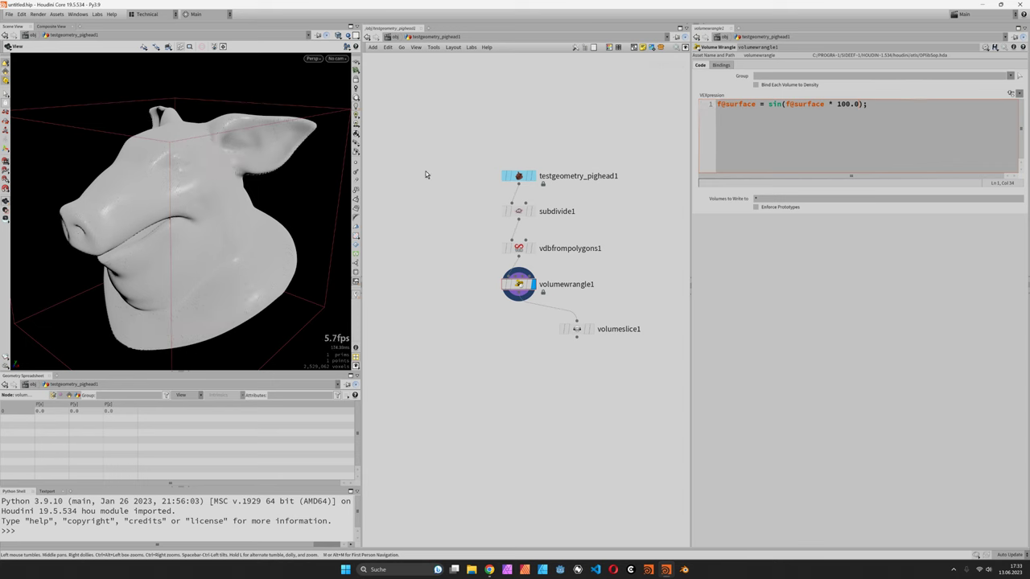
- Preview the banded field on volumeslice1, then display volumewrangle1 again
click(593, 329)
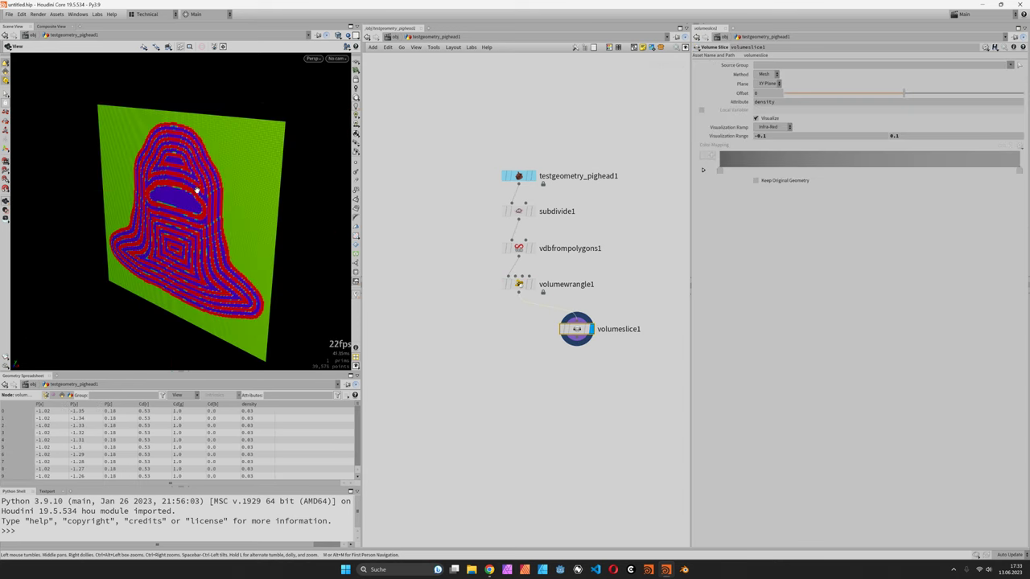
drag(201, 188, 254, 221)
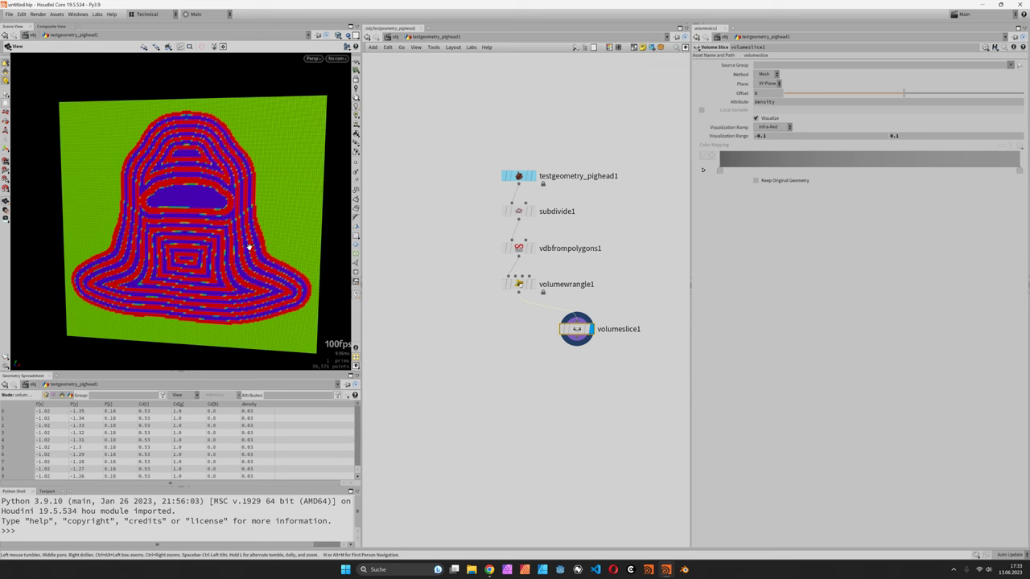
scroll(241, 274, up, 3)
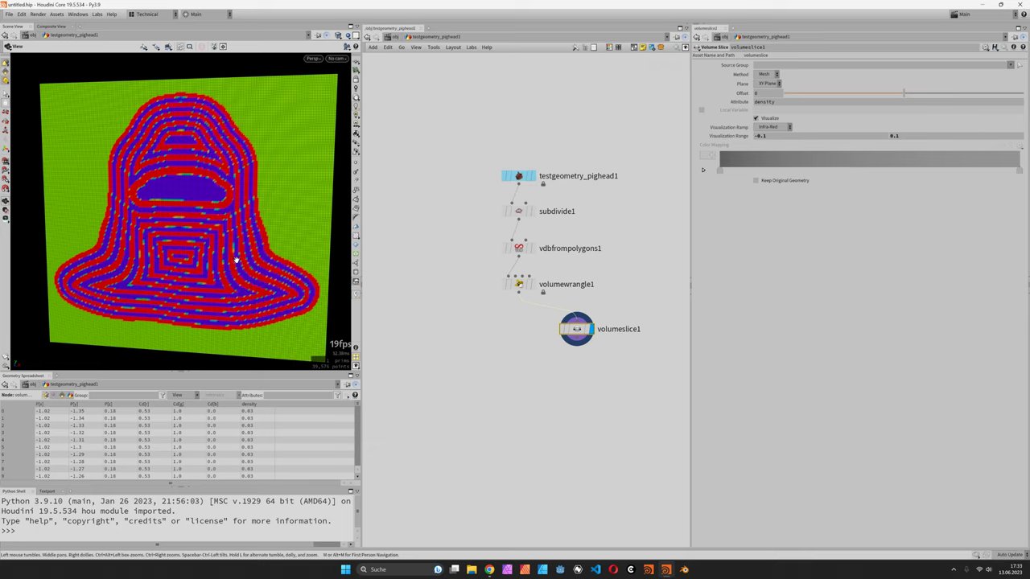
click(531, 284)
drag(279, 242, 258, 253)
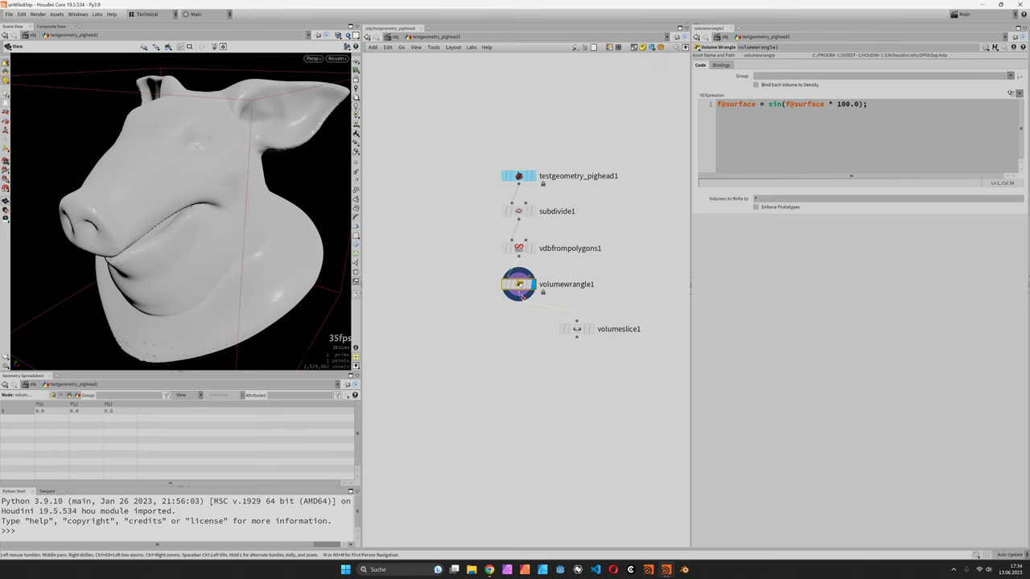
- Add a Convert VDB node below the wrangle set to convert to Polygons
key(Tab)
text(convert)
key(Return)
click(518, 340)
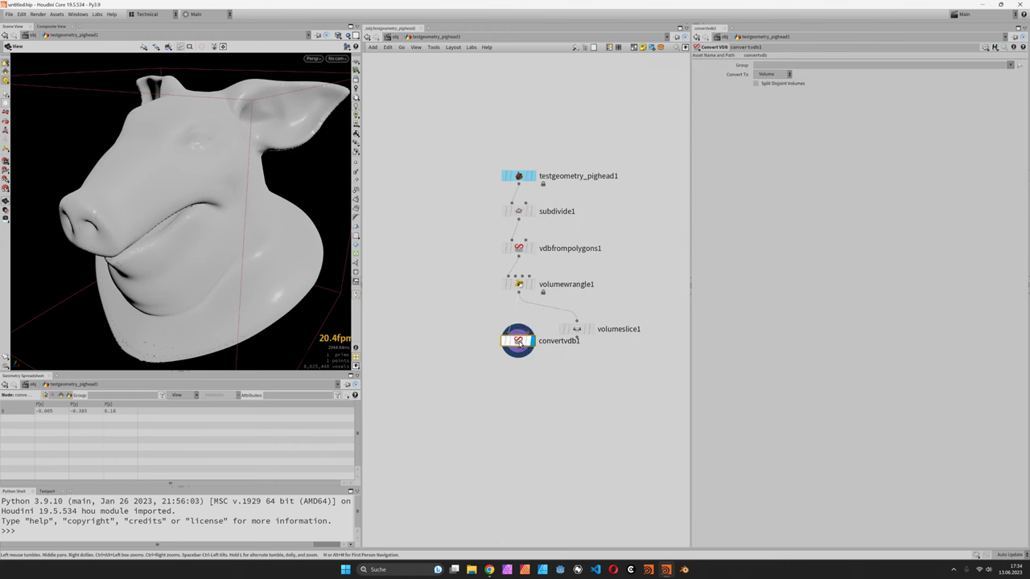
click(777, 77)
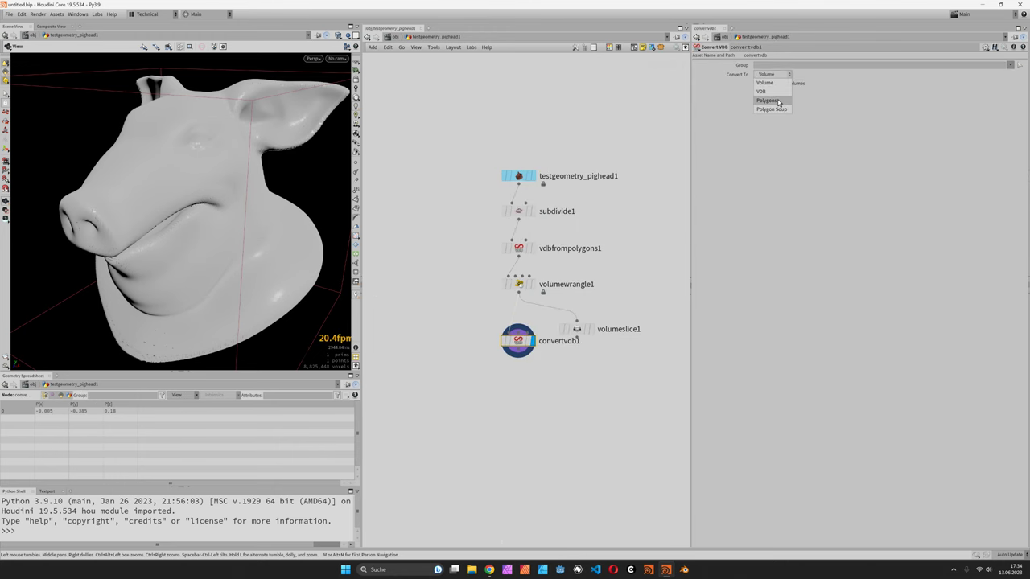
click(764, 99)
drag(519, 342, 501, 345)
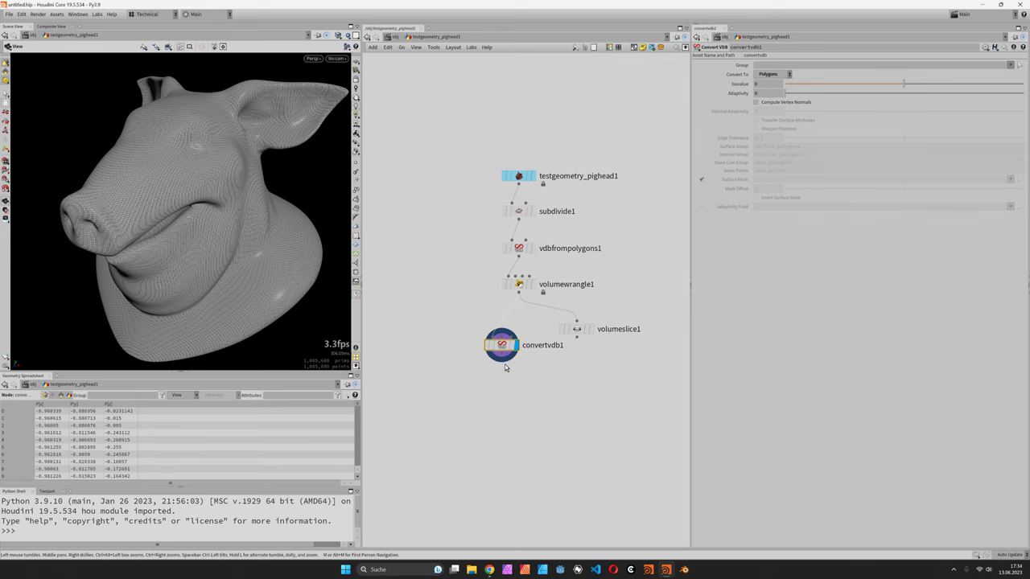
- Add a Clip node after convertvdb1 keeping primitives below the plane
key(Tab)
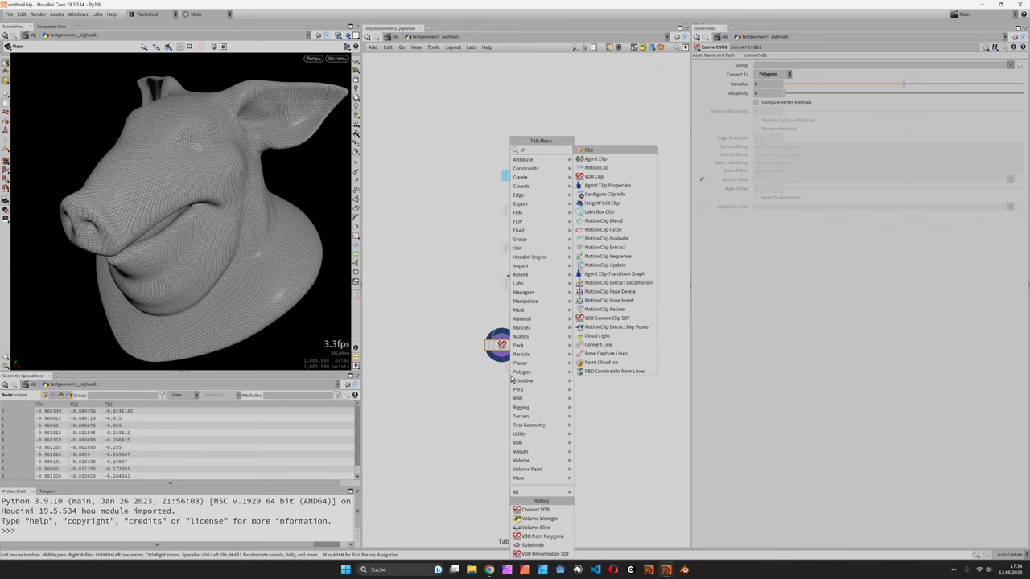
key(Escape)
click(511, 376)
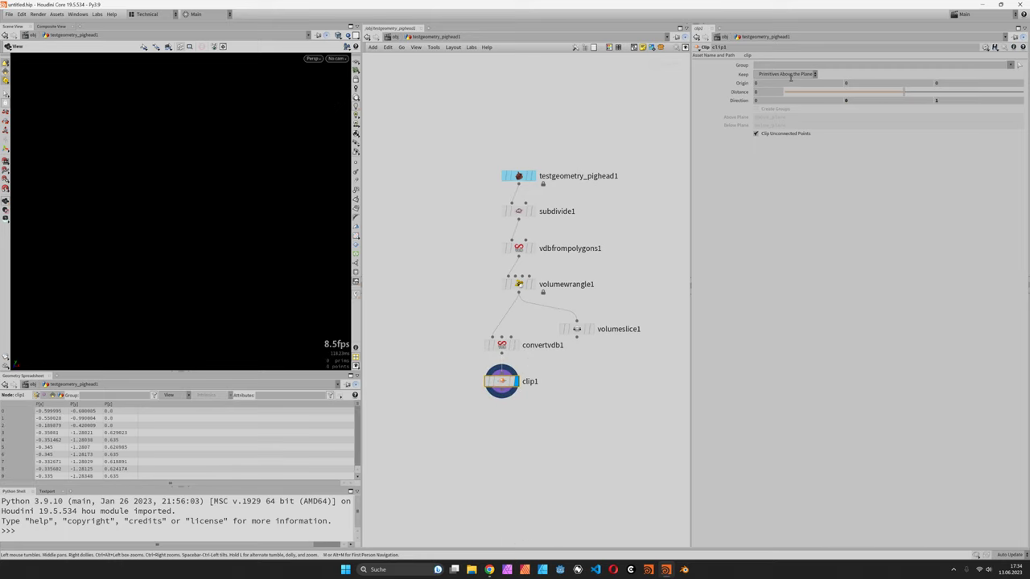
click(787, 74)
click(792, 92)
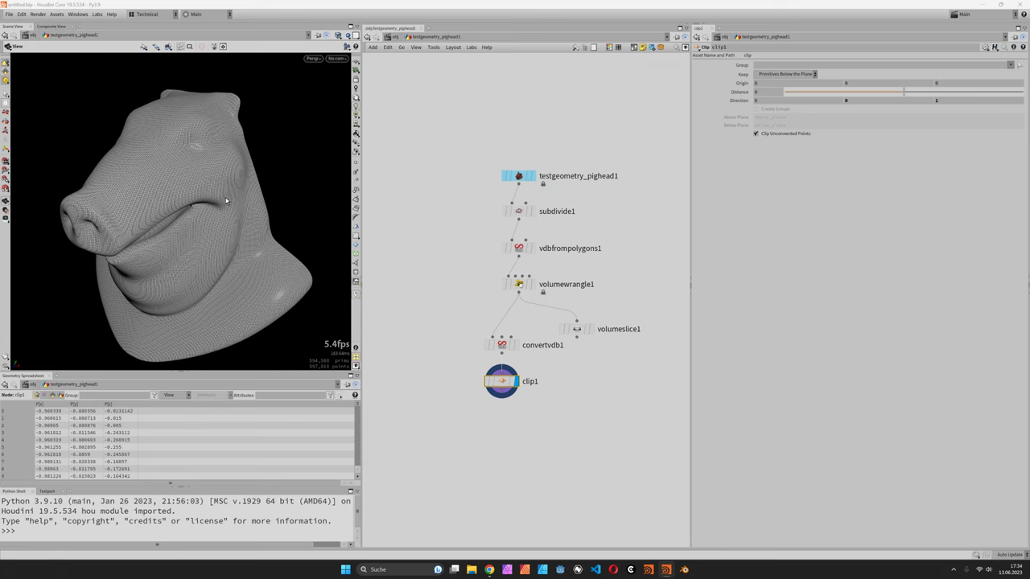
drag(200, 196, 210, 234)
- Move convertvdb1 and clip1 down and insert a VDB Renormalize SDF node above convertvdb1
drag(454, 323, 518, 446)
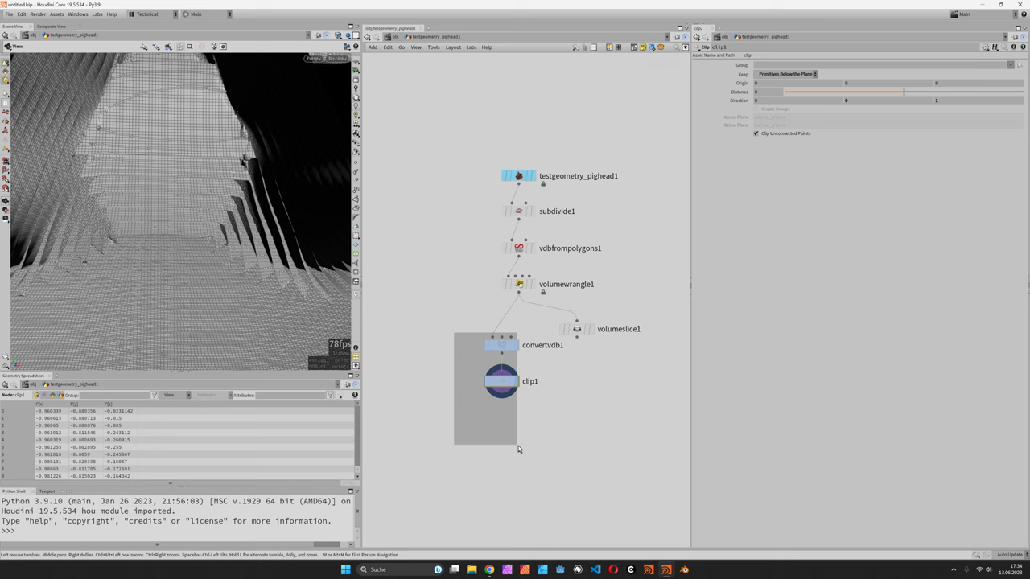
drag(500, 344, 498, 381)
key(Tab)
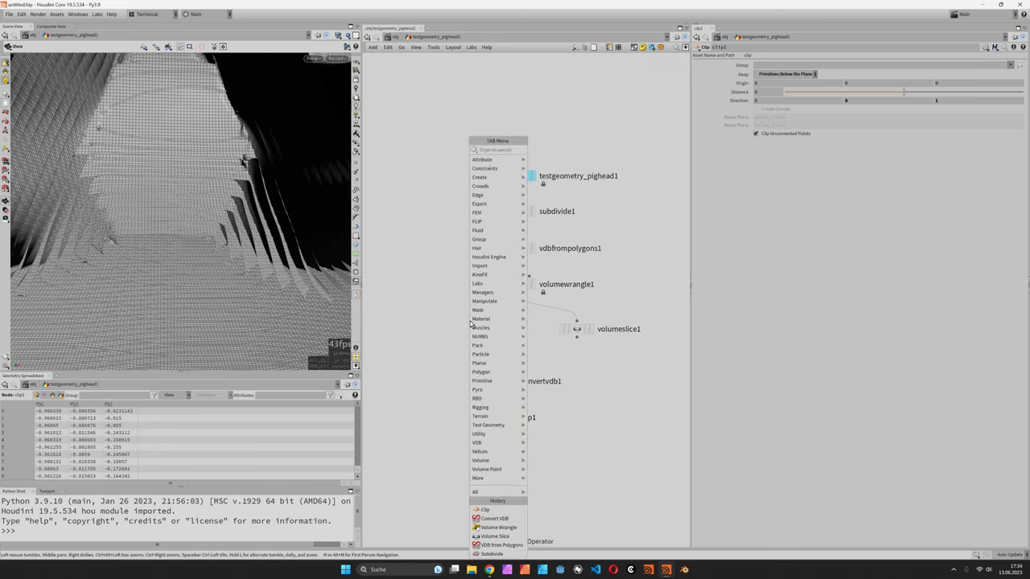
text(renorm)
key(Return)
click(471, 322)
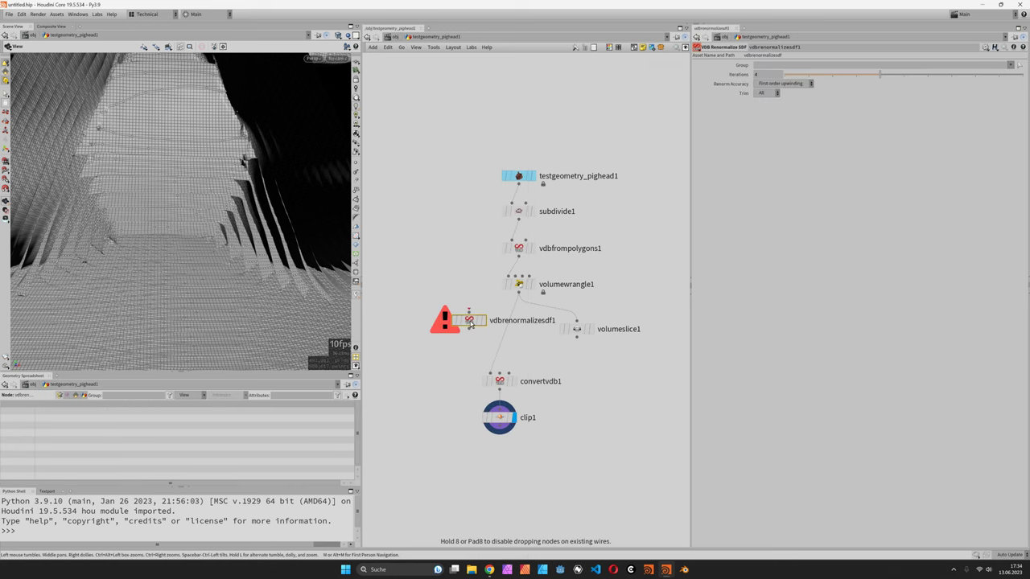
drag(471, 322, 503, 337)
drag(237, 251, 258, 258)
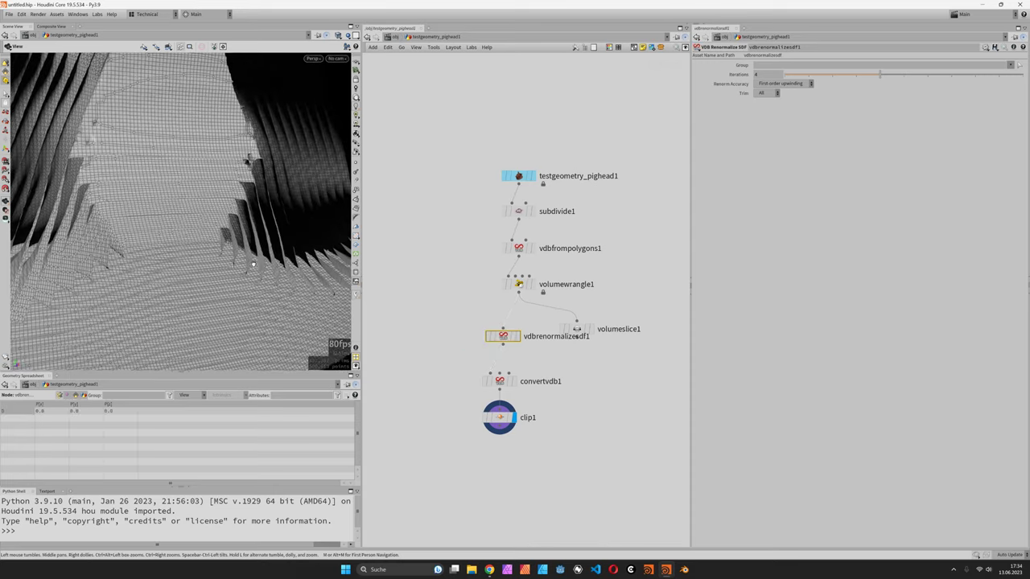
drag(252, 263, 211, 183)
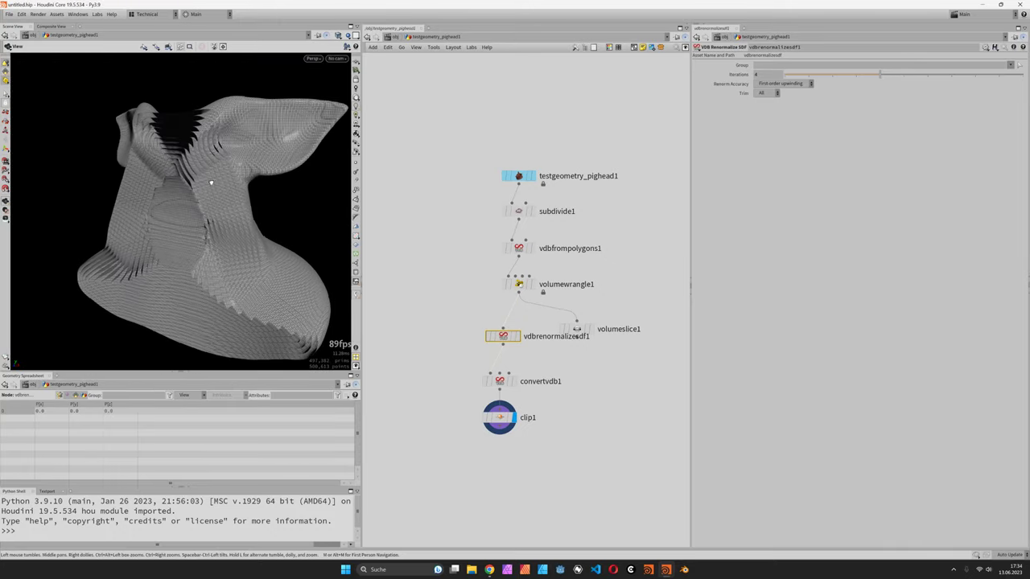
scroll(211, 189, up, 10)
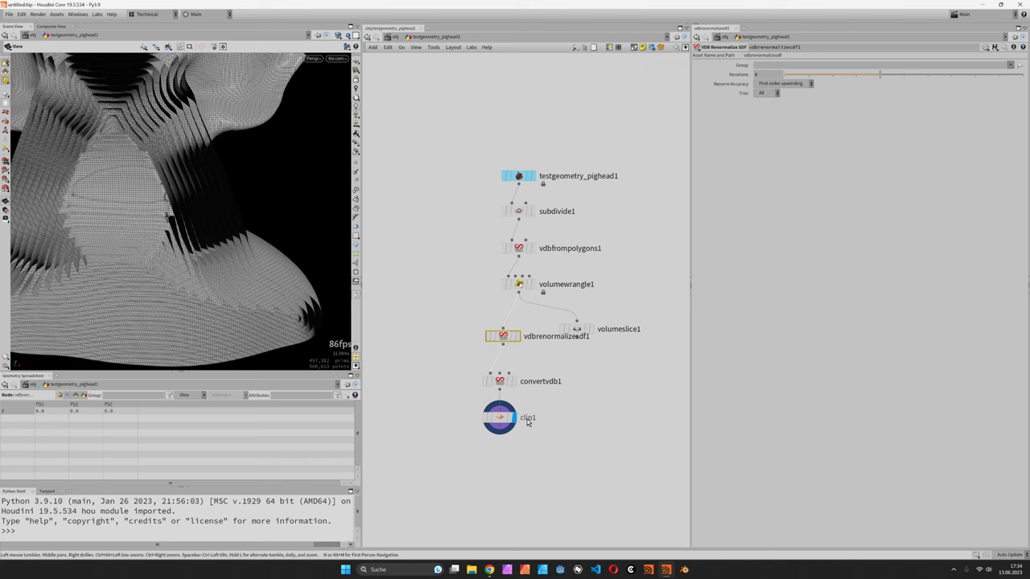
- Add a Connectivity node under clip1 and tumble the view to inspect the pieces
mouse_move(507, 422)
key(Tab)
text(conn)
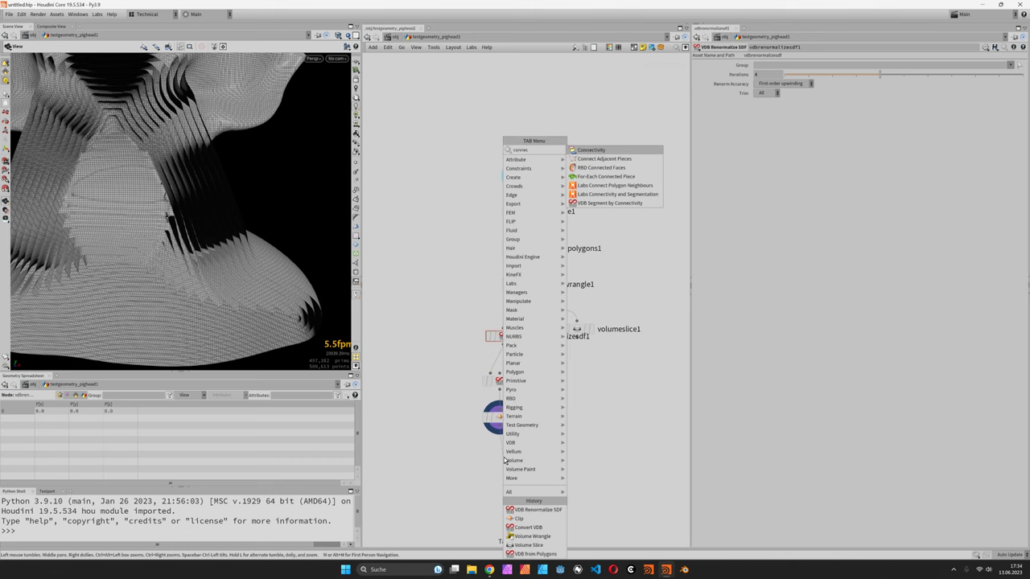
key(Return)
click(506, 460)
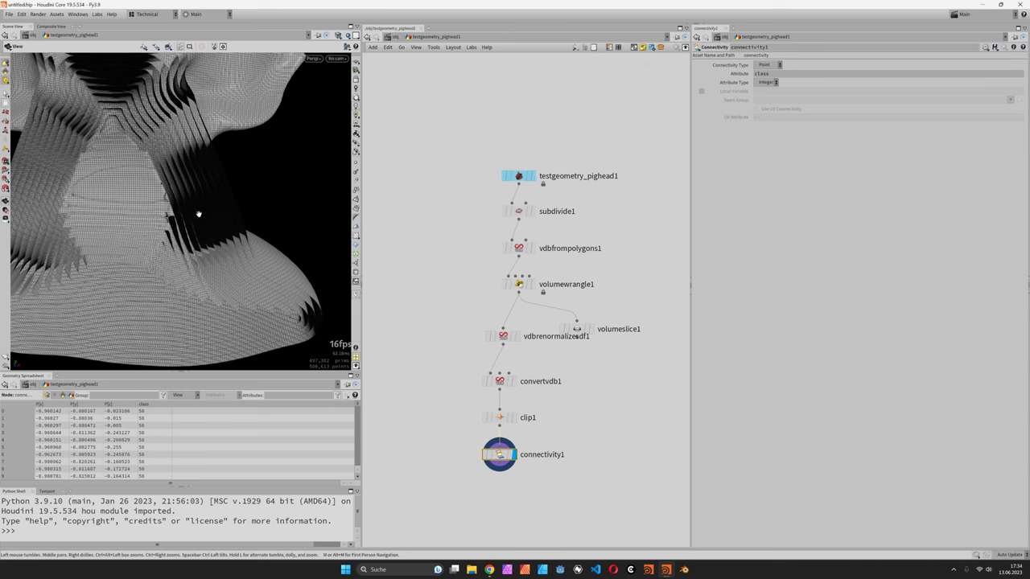
right_drag(198, 212, 218, 217)
drag(218, 217, 131, 129)
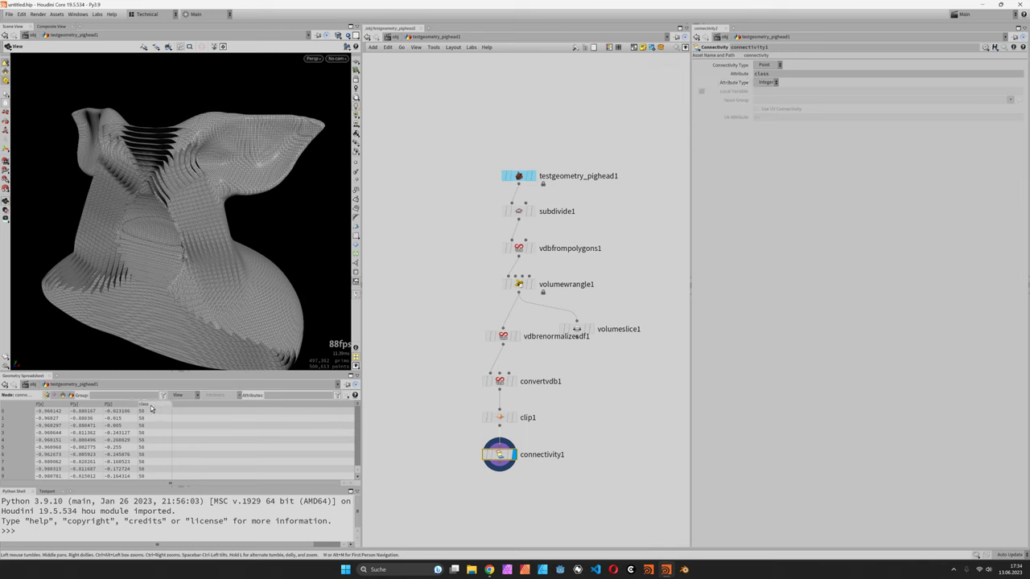
scroll(541, 402, up, 4)
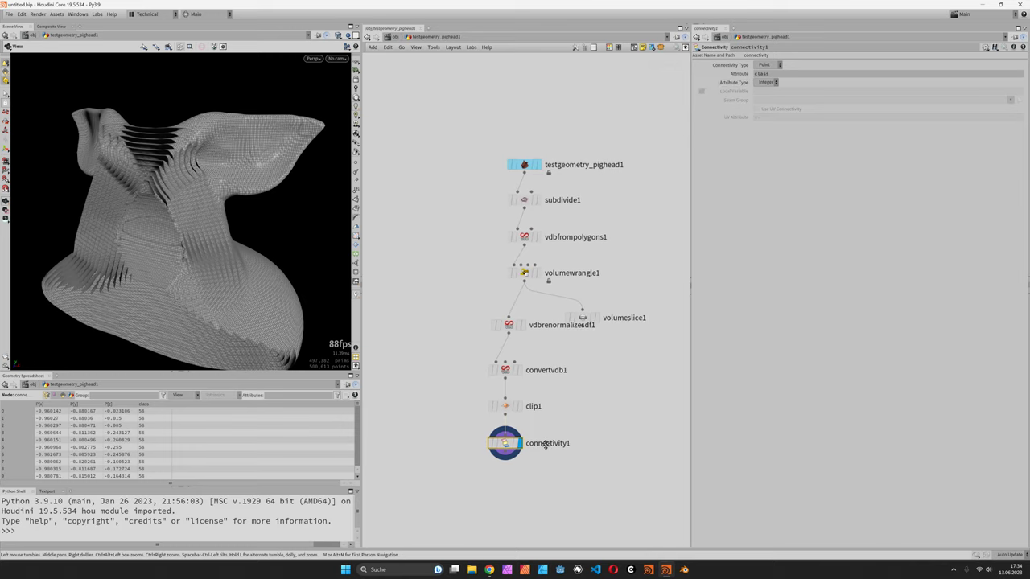
- Add an Attribute Adjust Color node with random colours by custom attribute class, seed 13
key(Tab)
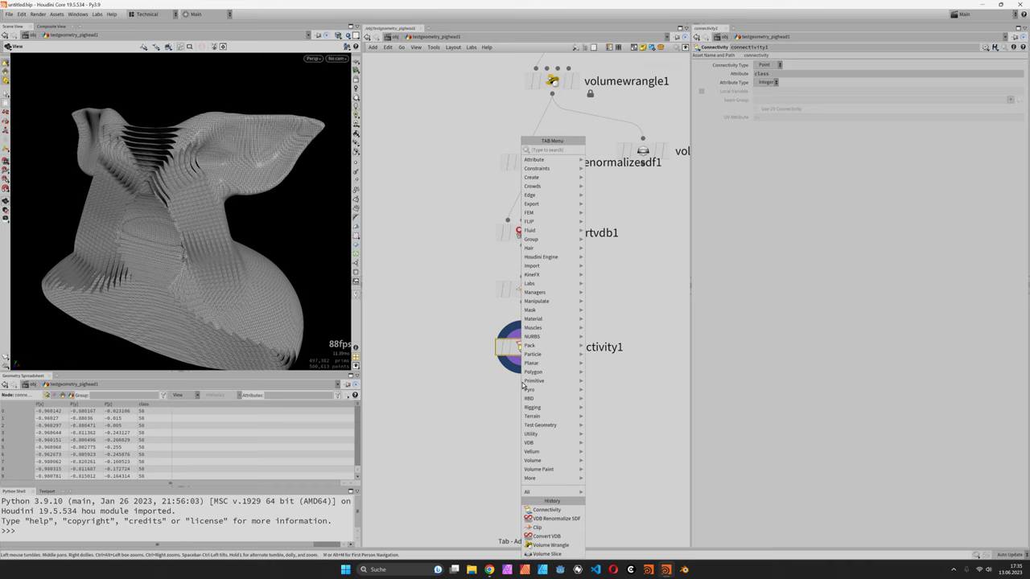
text(acolo)
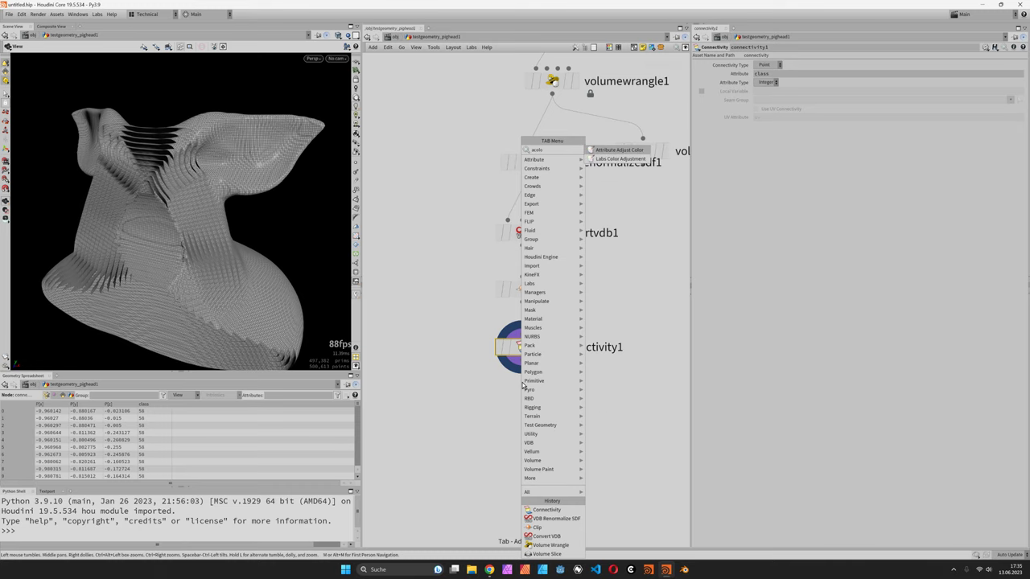
key(Return)
click(522, 390)
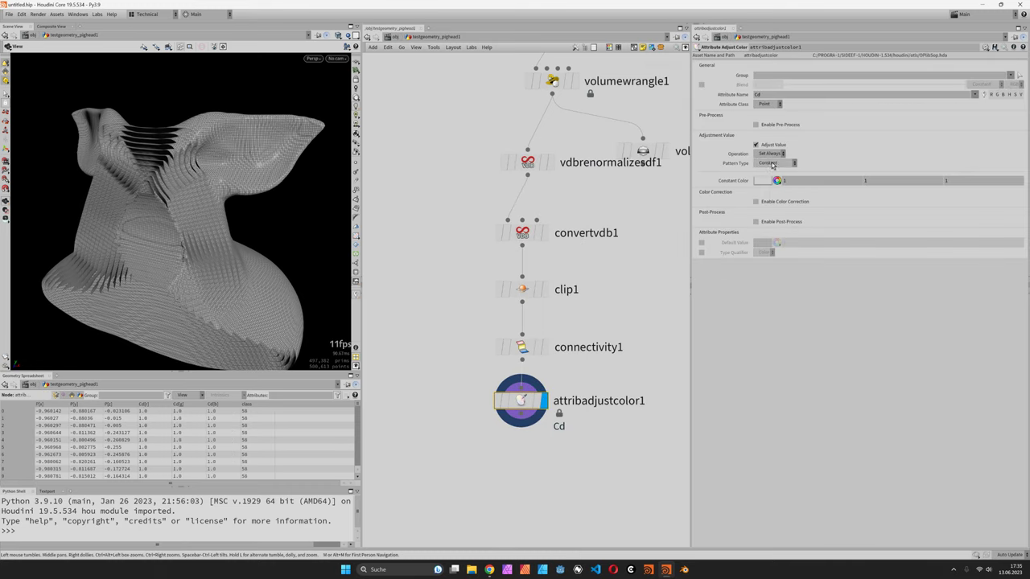
click(779, 163)
click(772, 173)
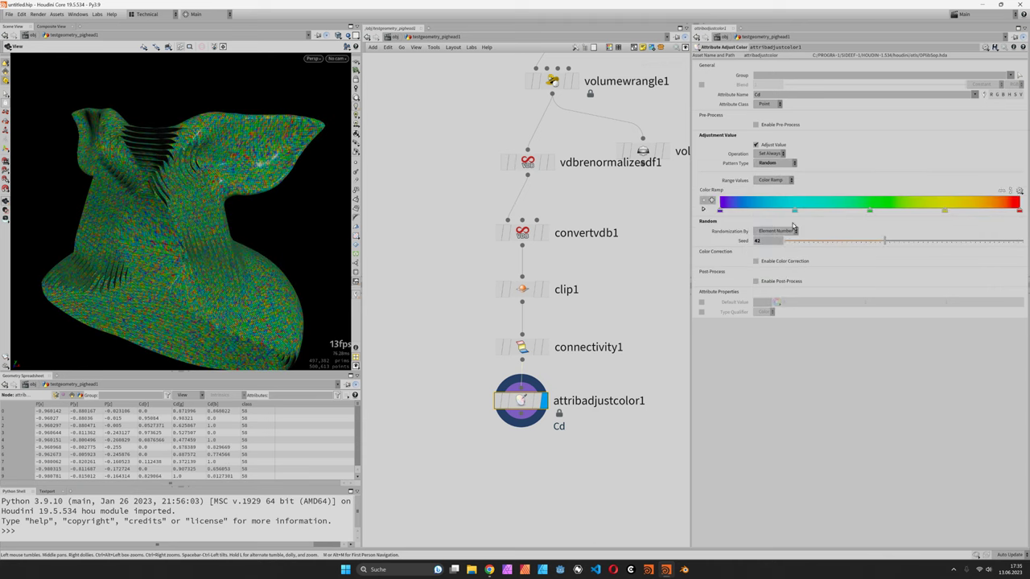
click(788, 231)
click(775, 248)
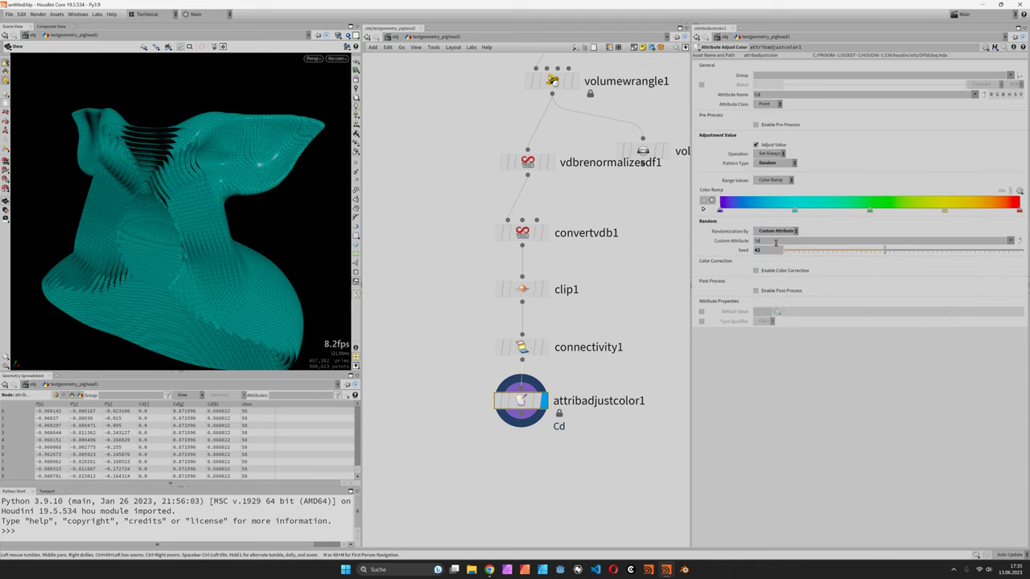
click(775, 242)
text(class)
key(Return)
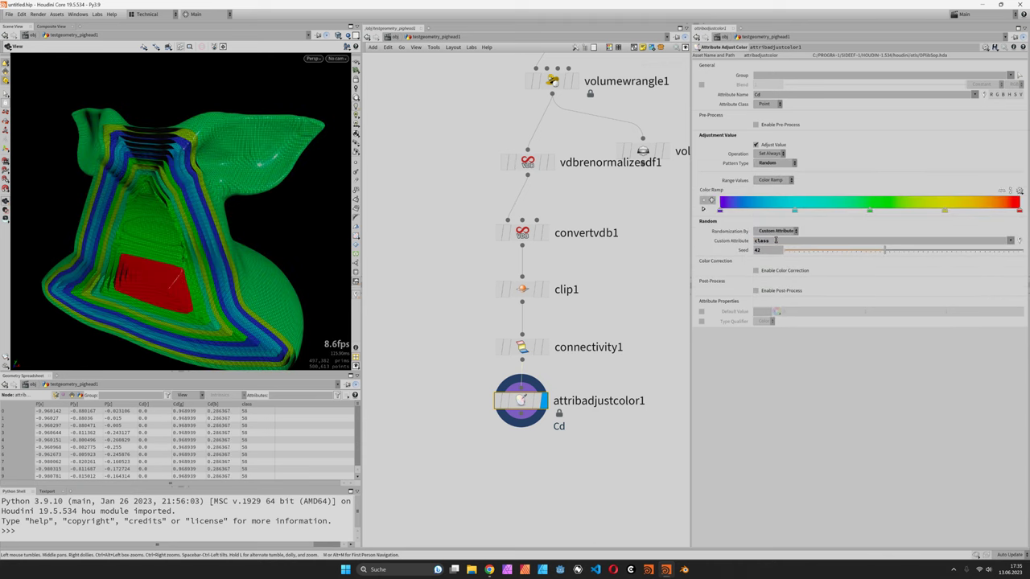
click(818, 252)
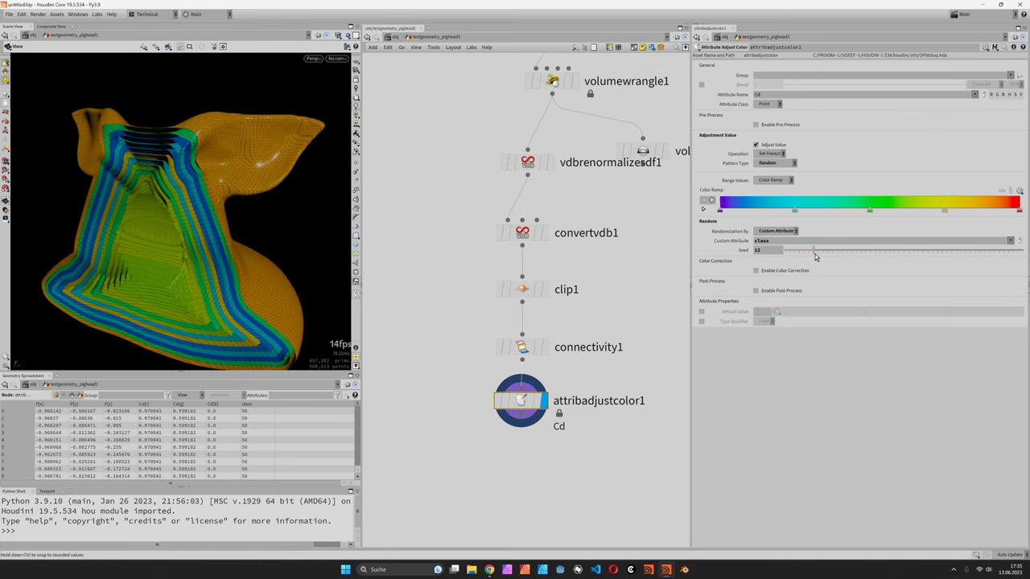
- Switch the viewport to Smooth Shaded and orbit to inspect the coloured shells
drag(281, 237, 350, 4)
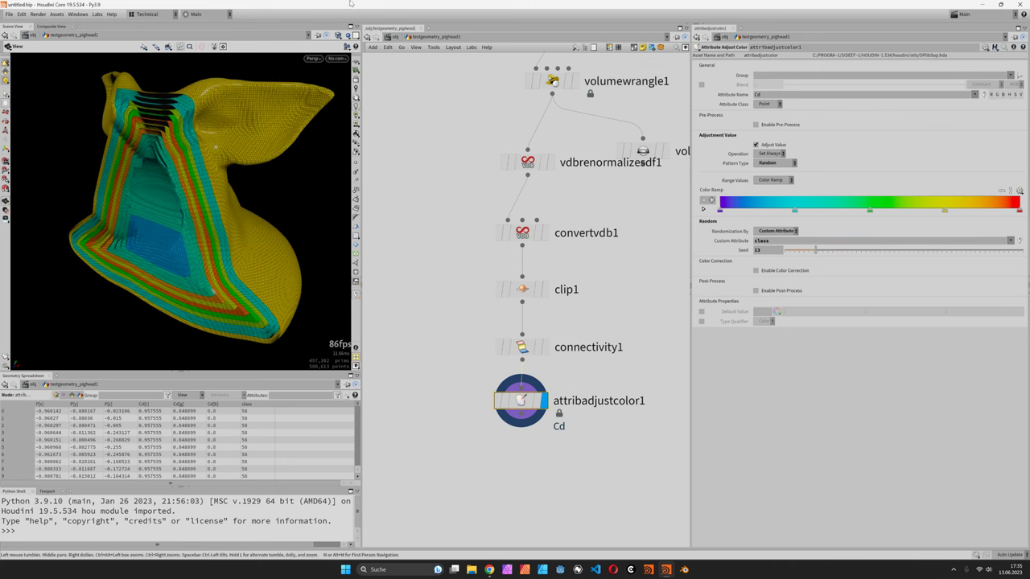
click(338, 41)
click(378, 131)
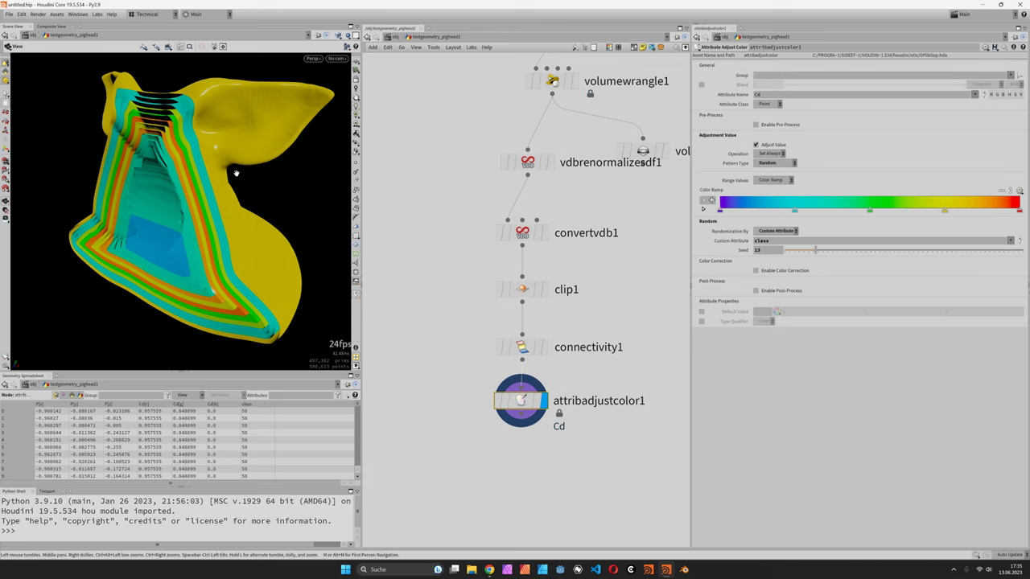
mouse_move(234, 168)
mouse_down()
mouse_move(211, 194)
mouse_move(233, 197)
mouse_move(196, 204)
mouse_move(194, 149)
mouse_up()
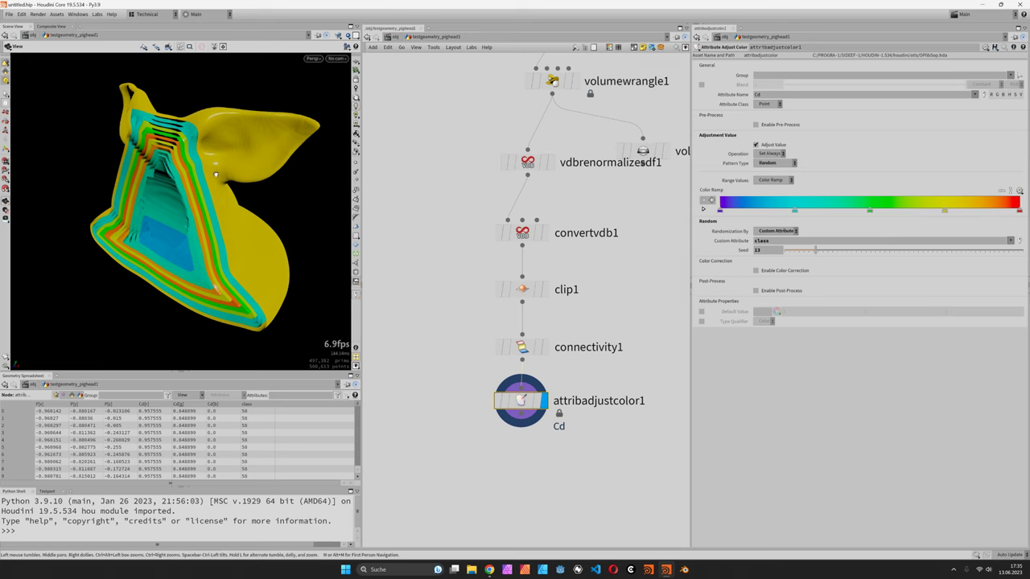
- Delete clip1 so convertvdb1 feeds connectivity1 and the full pig head shows
drag(229, 161, 198, 154)
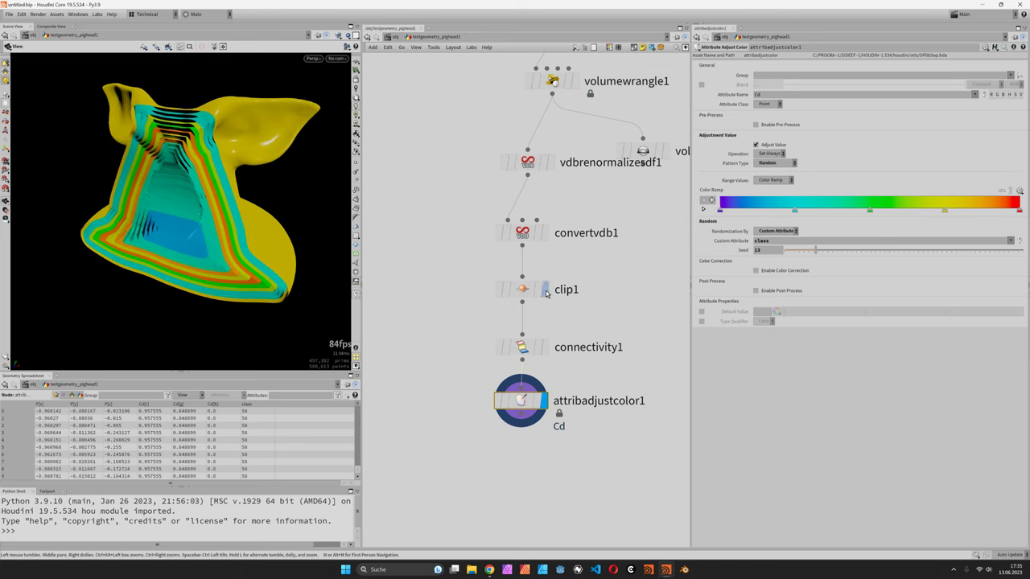
click(519, 292)
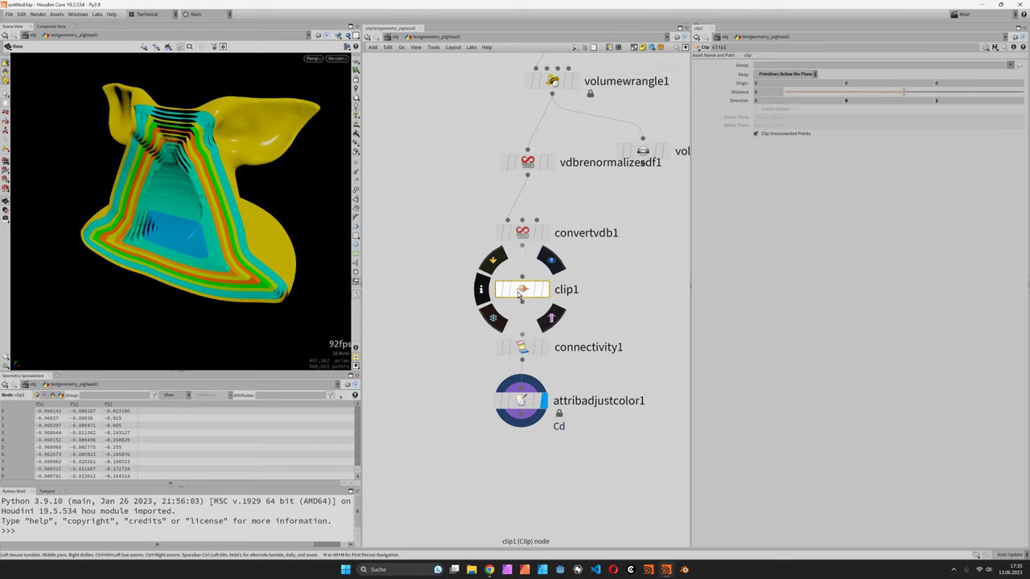
key(Delete)
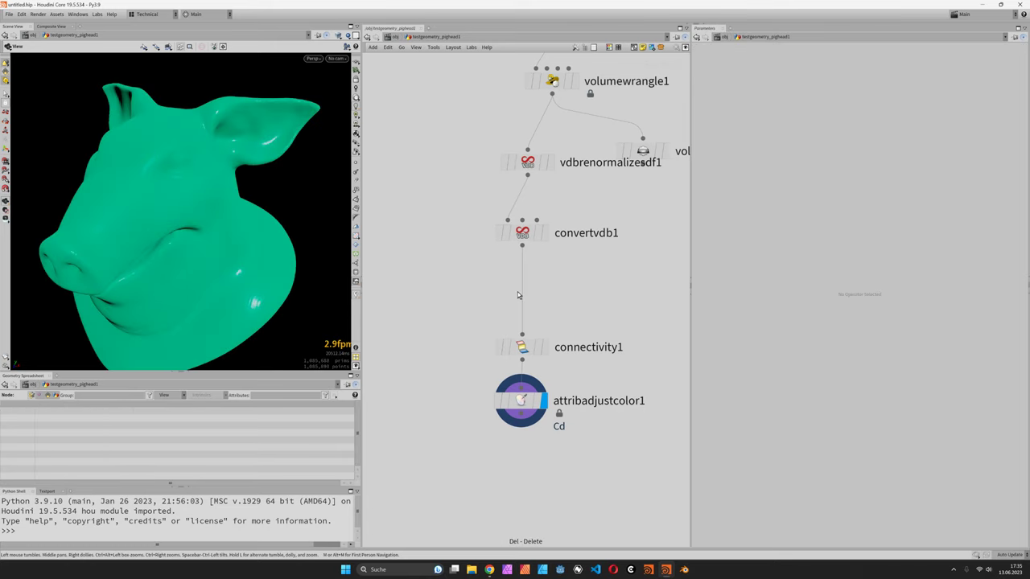
middle_drag(531, 429, 523, 388)
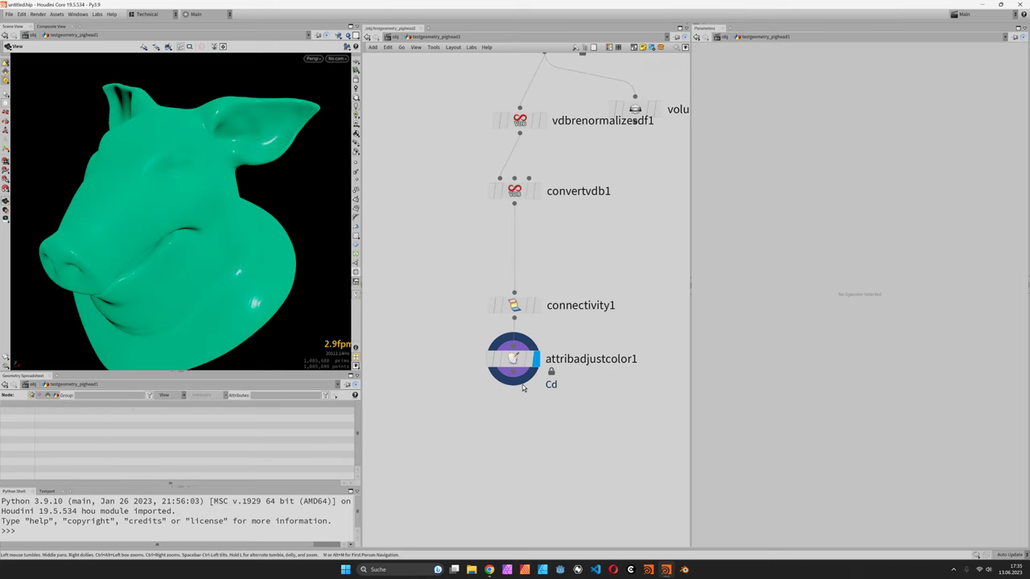
- Add an Attribute Noise Float node below attribadjustcolor1
key(Tab)
text(anoise)
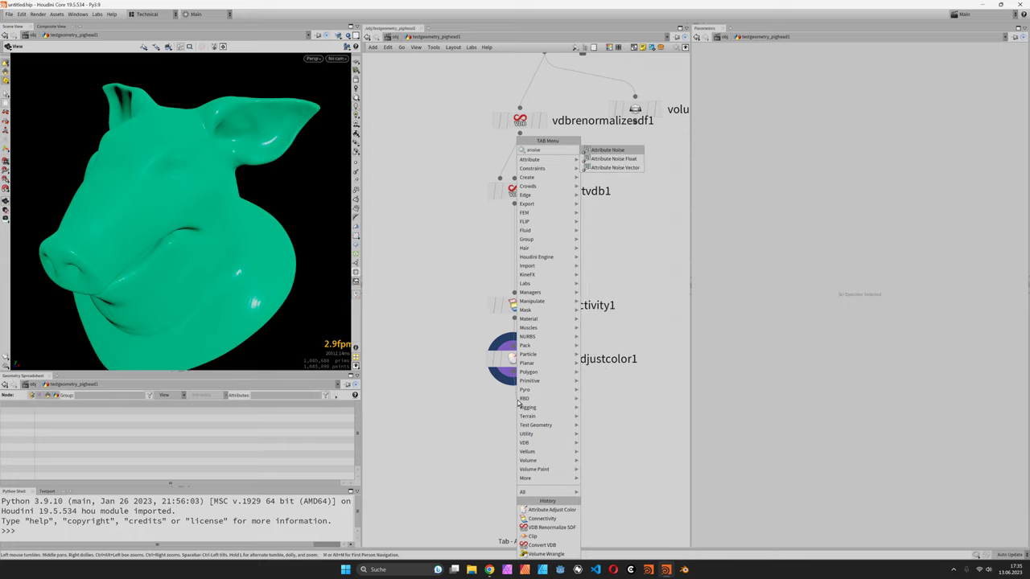
key(Down)
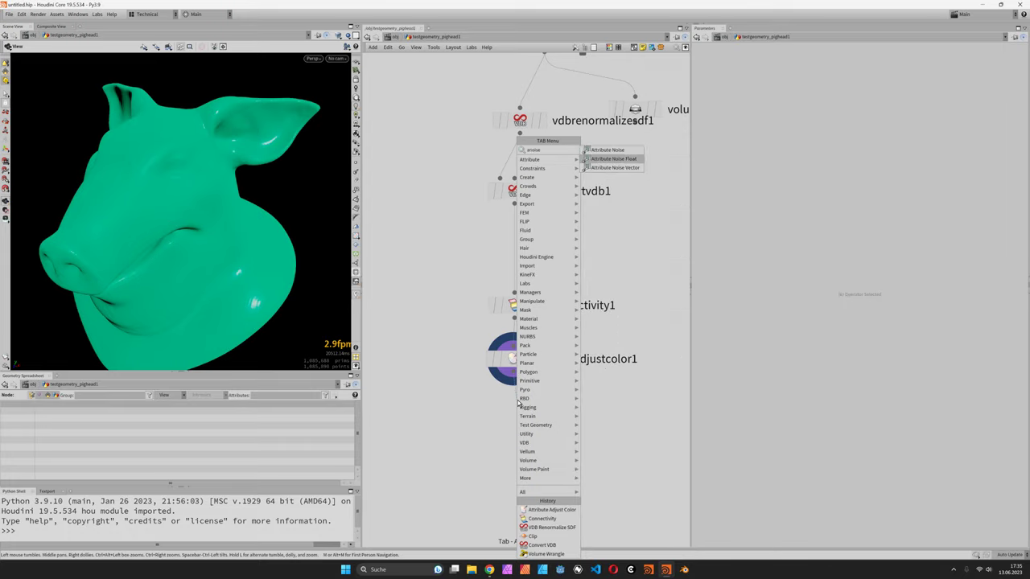
key(Return)
click(518, 400)
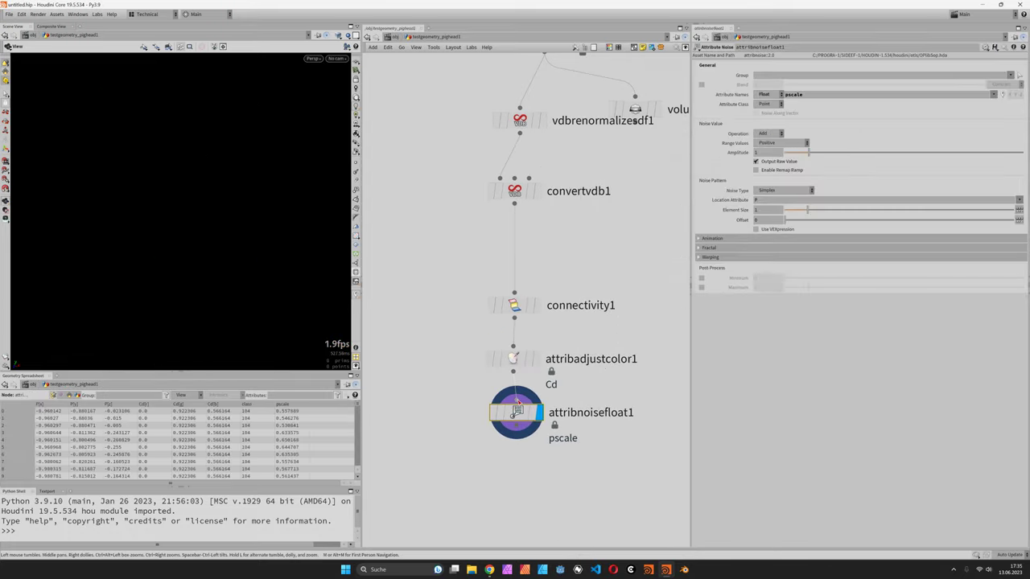
- Set the noised attribute to Cd with Zero Centered range values
double_click(811, 94)
text(Cd)
key(Return)
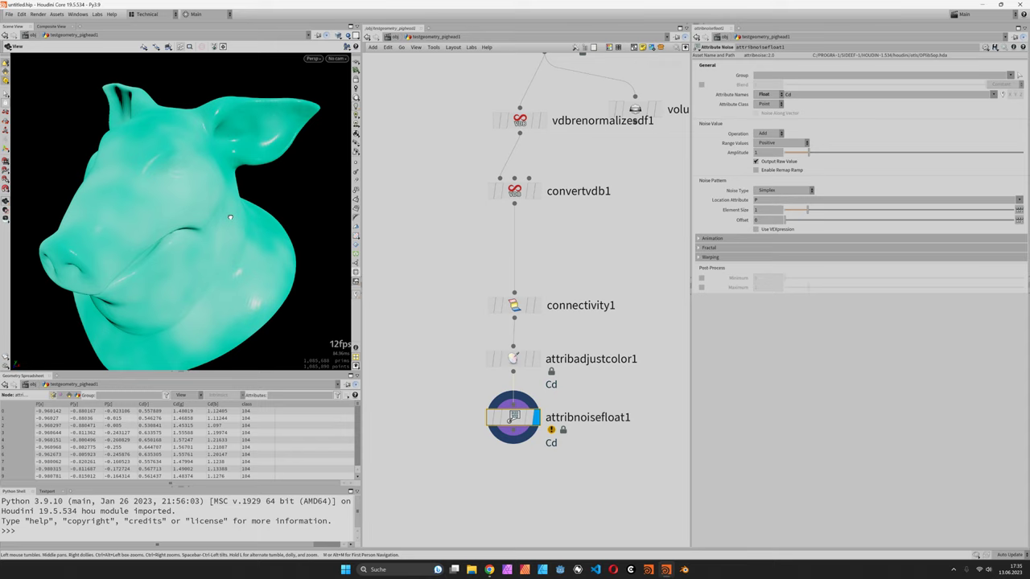
click(793, 142)
click(780, 164)
drag(296, 158, 265, 165)
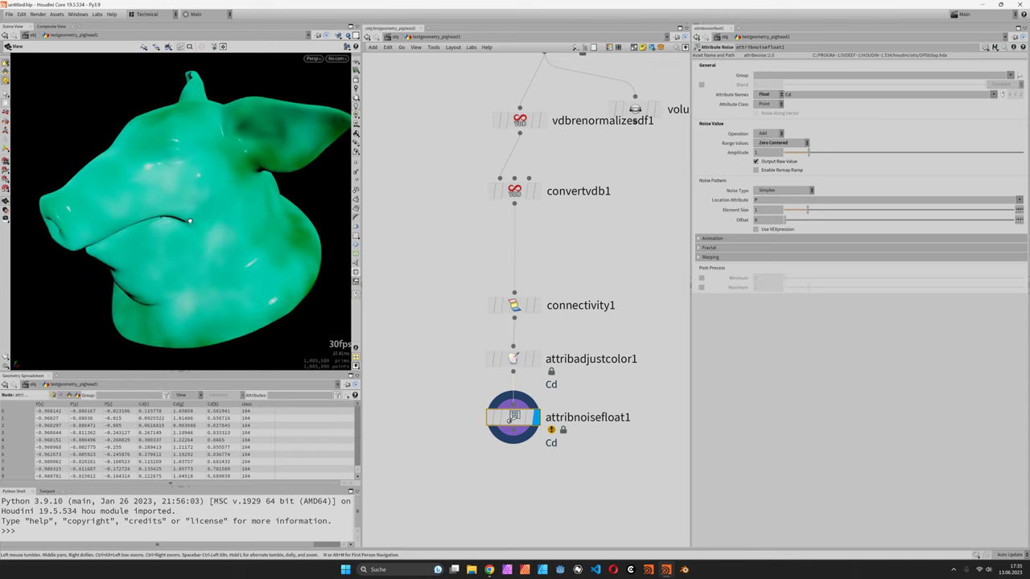
- Set the noise element size to 0.47 and fractal type to None
drag(807, 211, 843, 226)
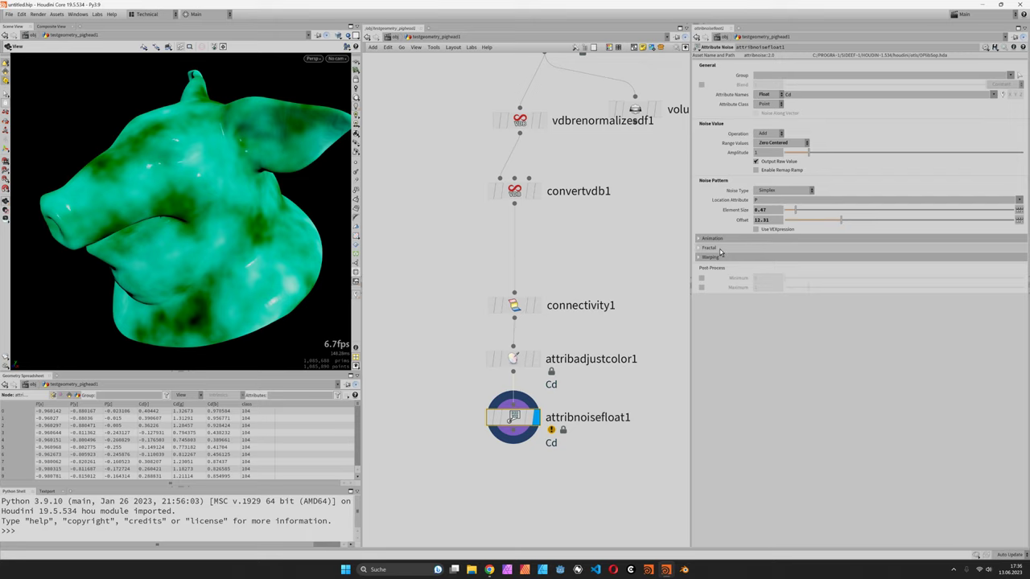
click(758, 250)
click(777, 257)
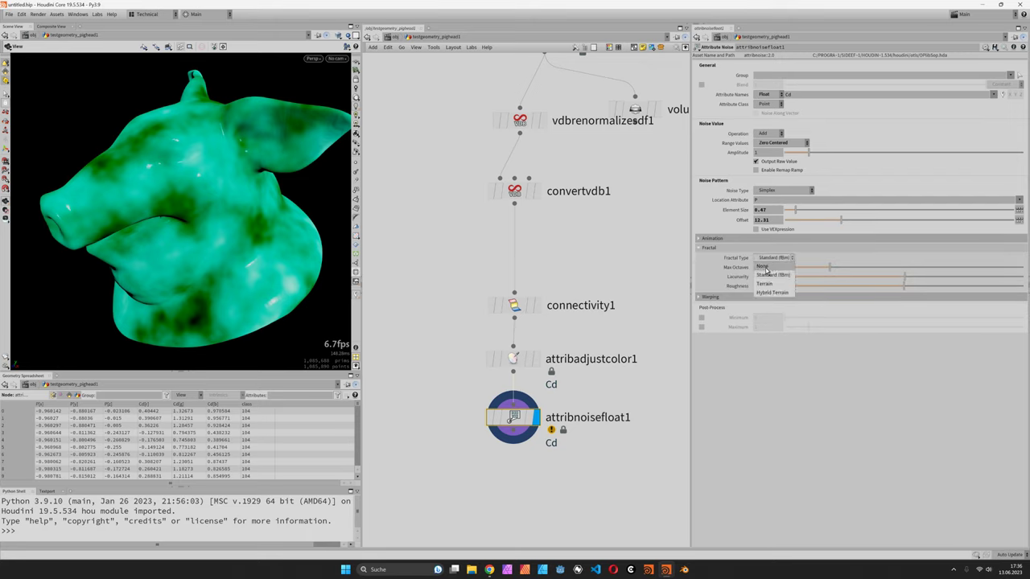
click(765, 268)
drag(222, 211, 266, 227)
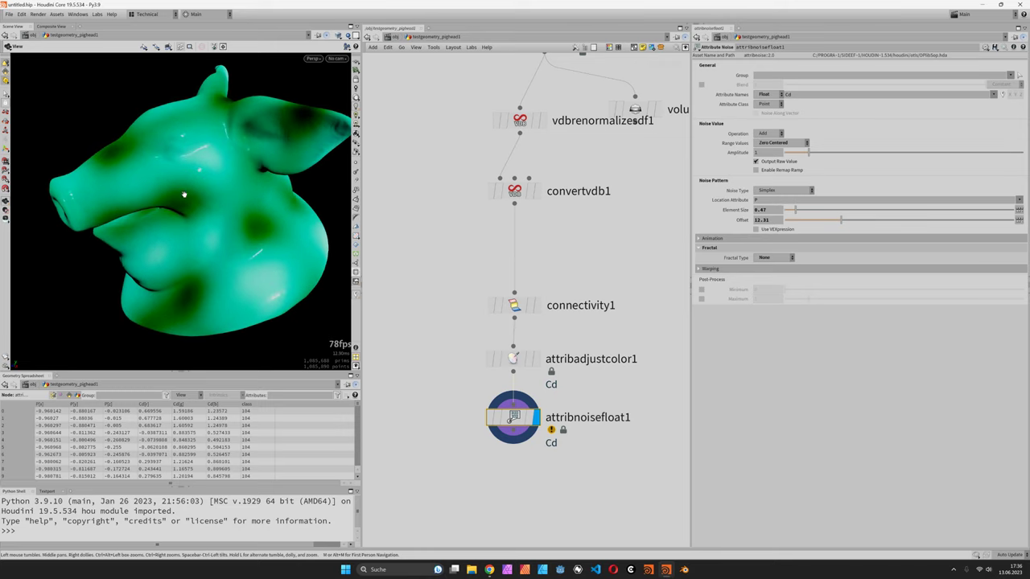
- Enable Use VEXpression, add 'offset.y += float(i@class);' on line 6, and check the node info
click(756, 229)
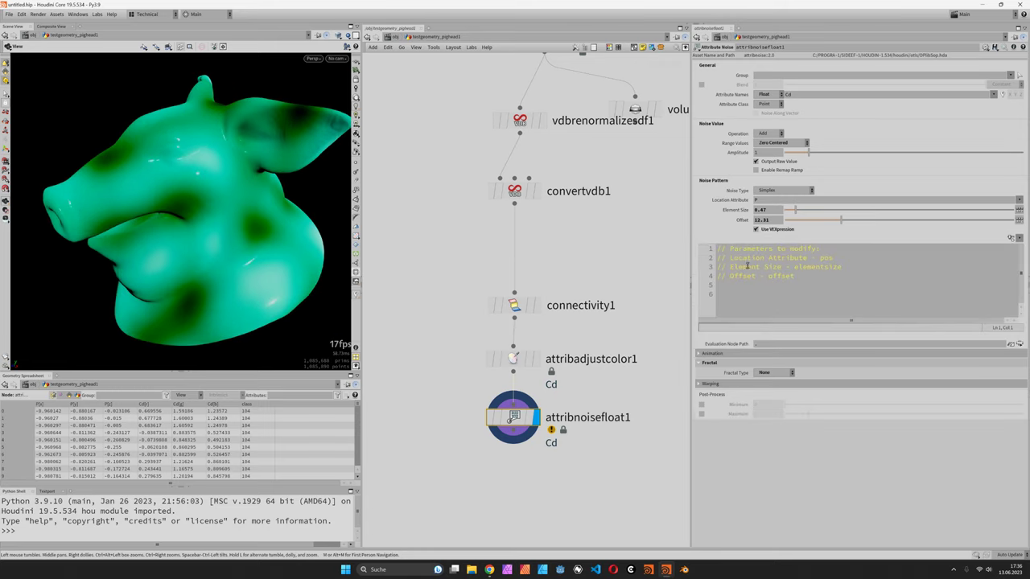
click(750, 303)
text(offset.y +=)
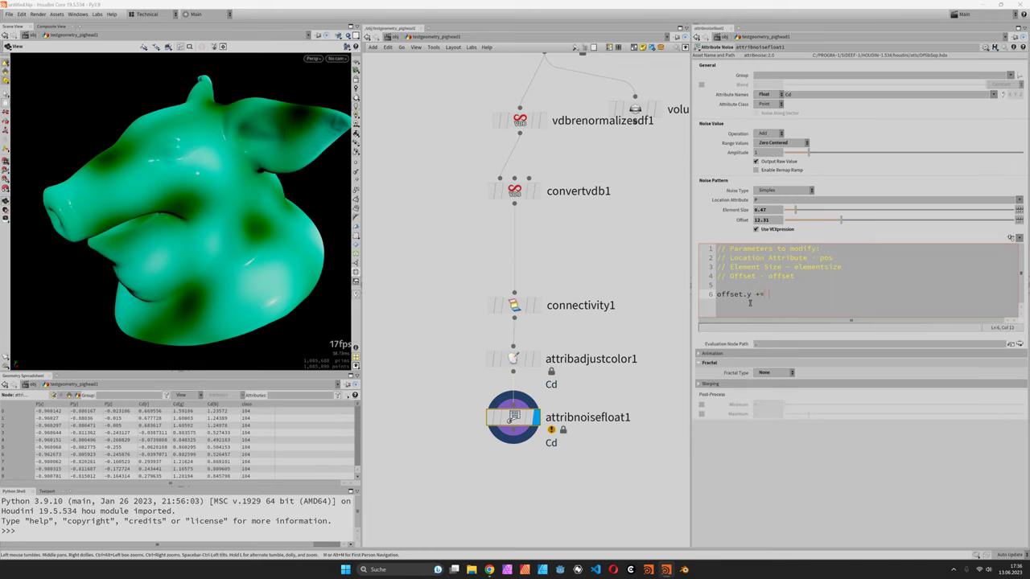
text(float(i@class);)
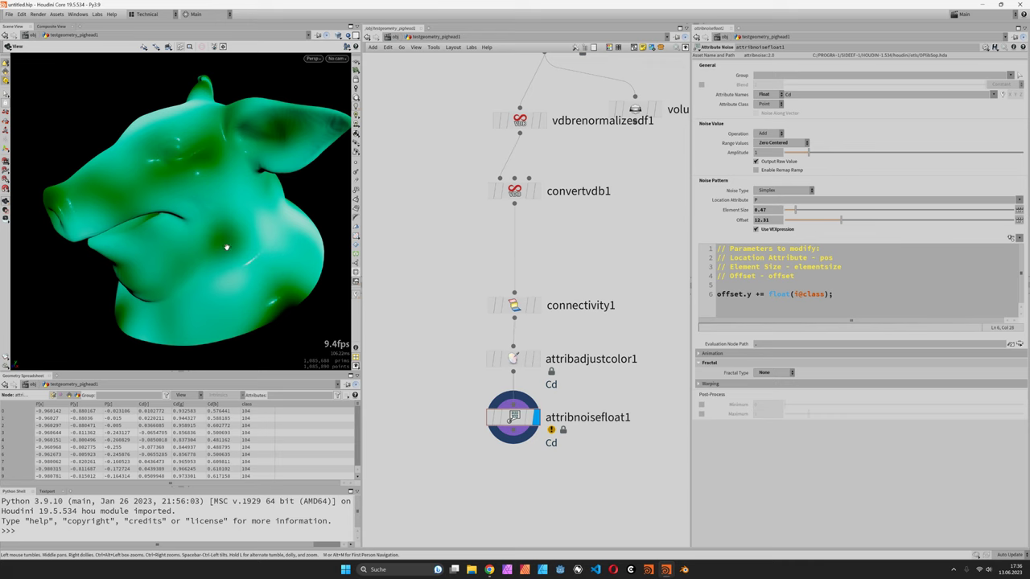
drag(222, 213, 236, 222)
middle_drag(531, 482, 515, 424)
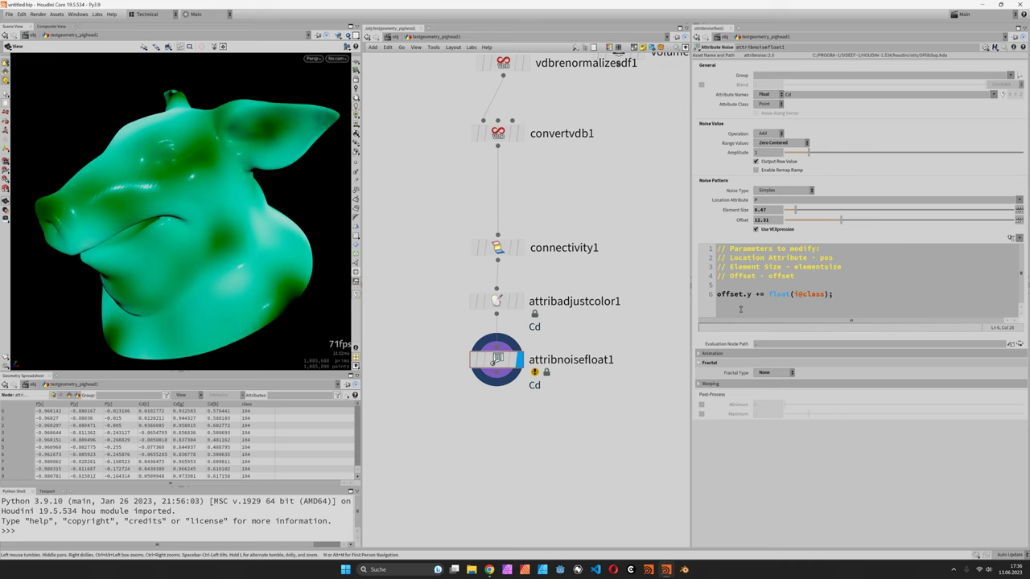
middle_click(498, 360)
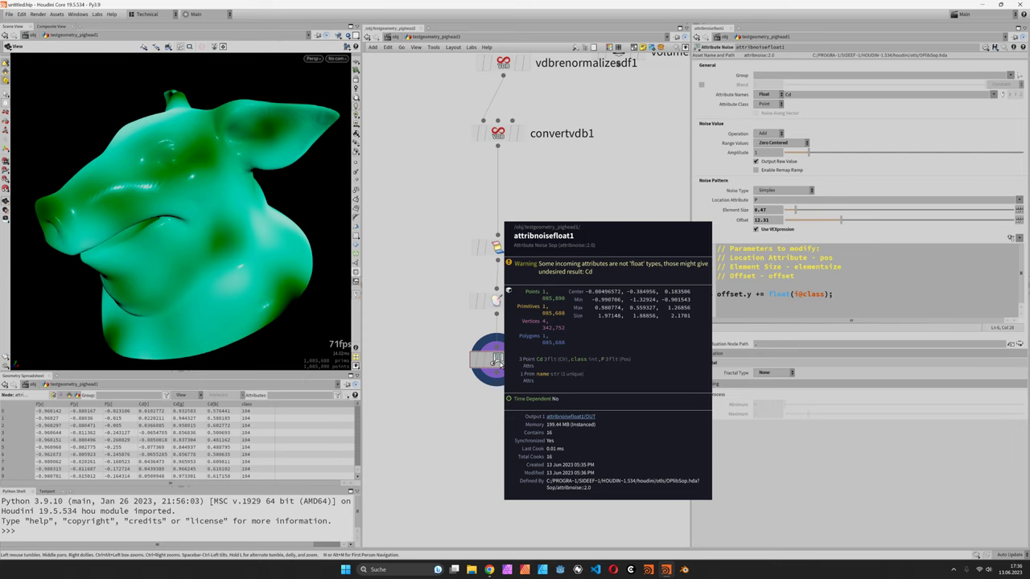
mouse_move(499, 361)
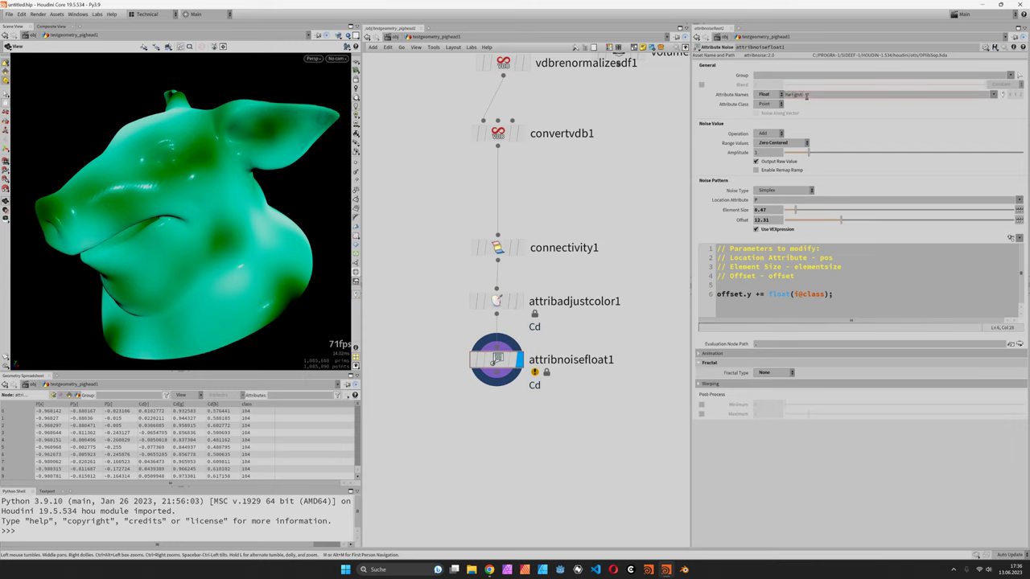
- Set the noise attribute to height and add a Rest Position node beneath it
key(Return)
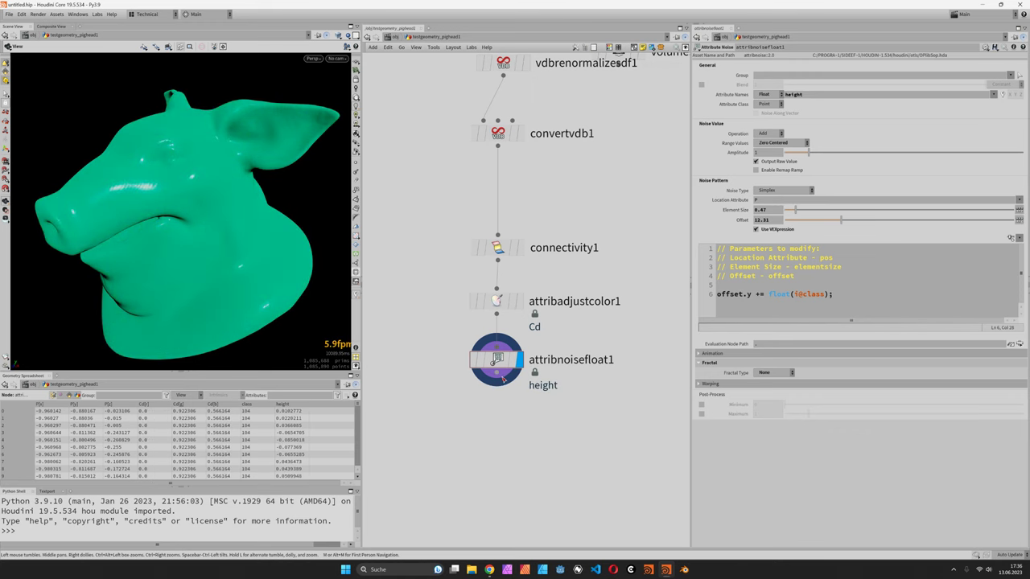
key(Tab)
text(rest)
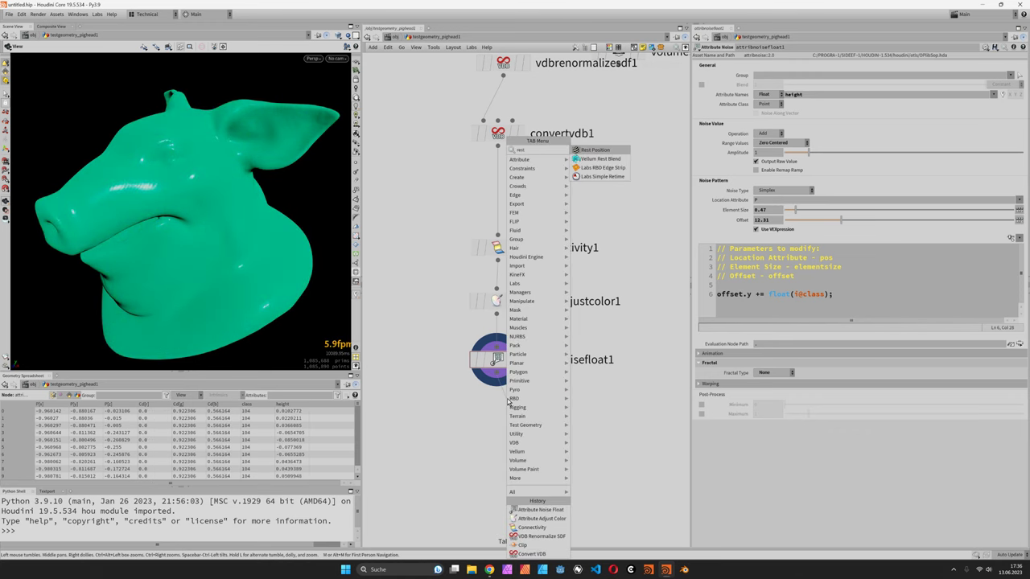
key(Return)
click(497, 412)
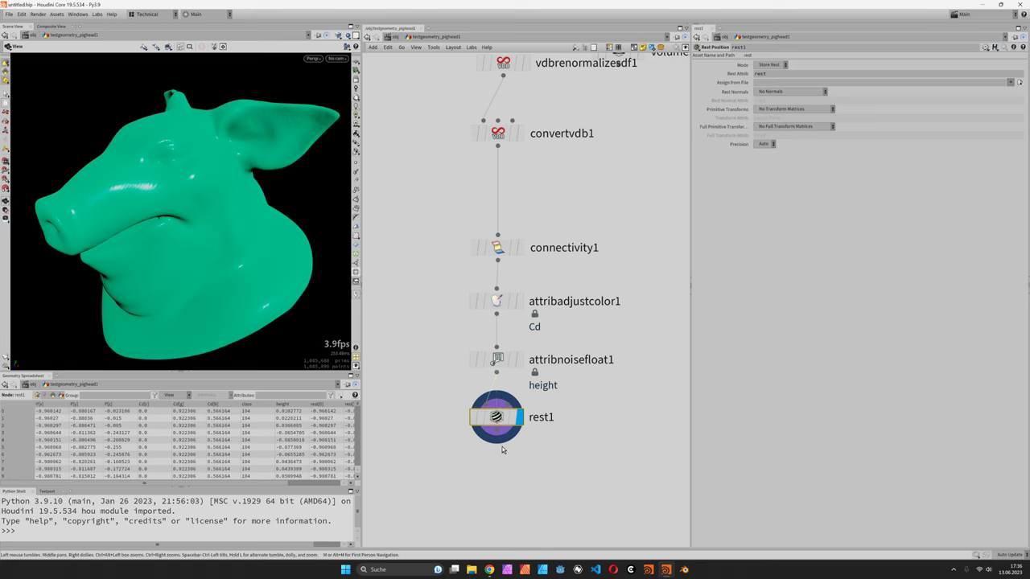
key(Tab)
text(attribwr)
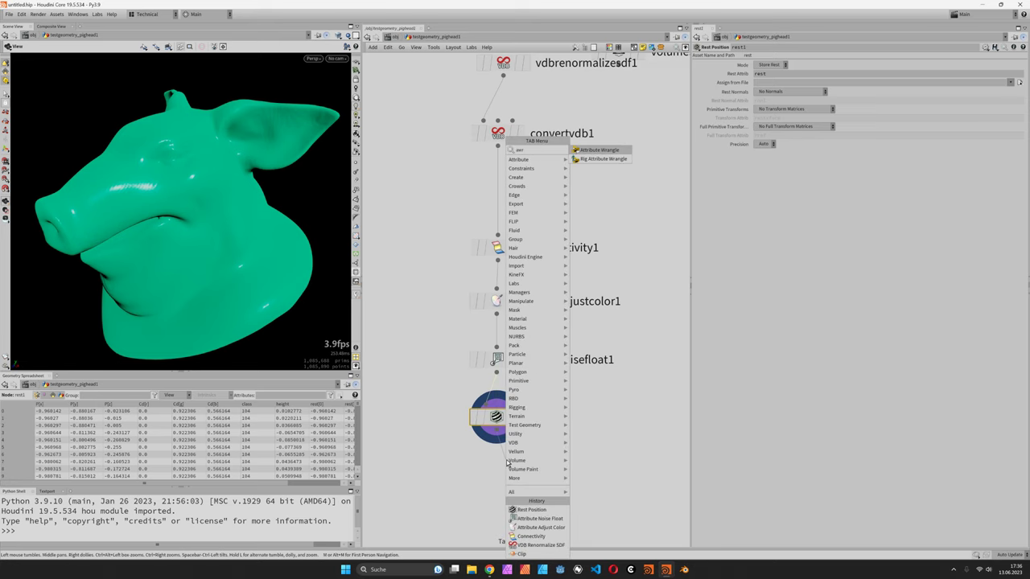
key(Return)
click(506, 469)
click(785, 137)
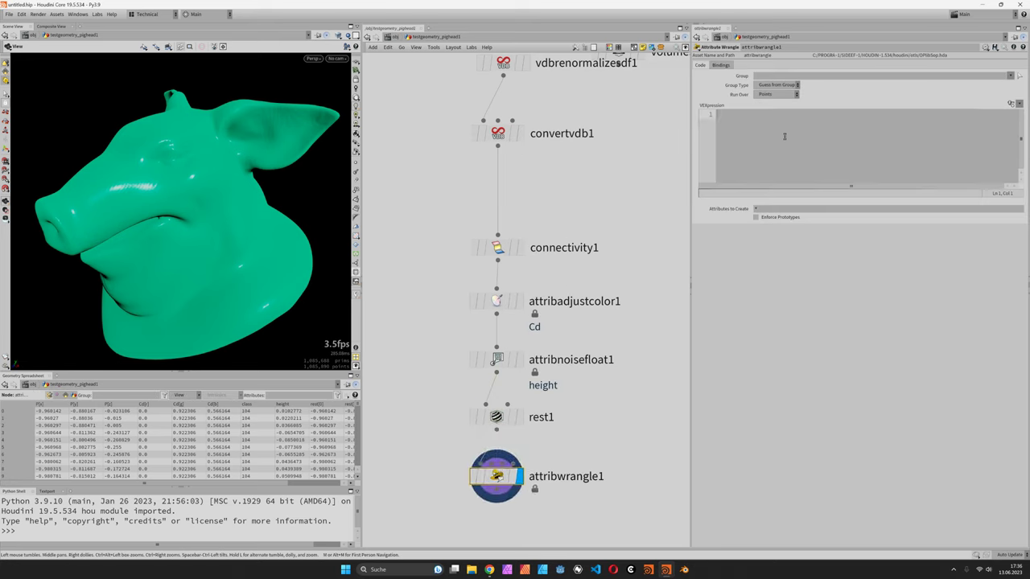
text(v@P.y = f@height;)
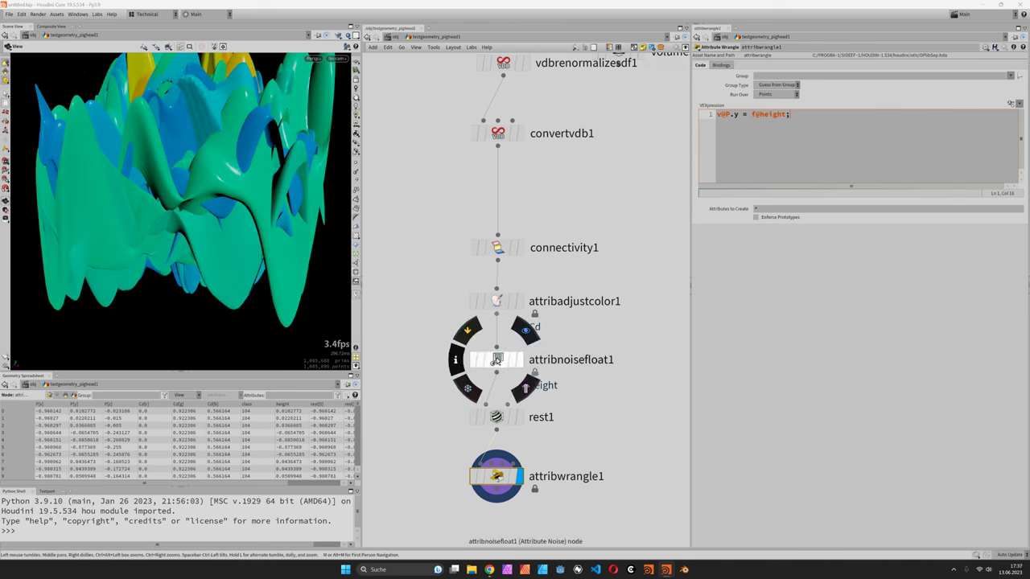
- Review the noise node's settings and make room below in the network
click(497, 360)
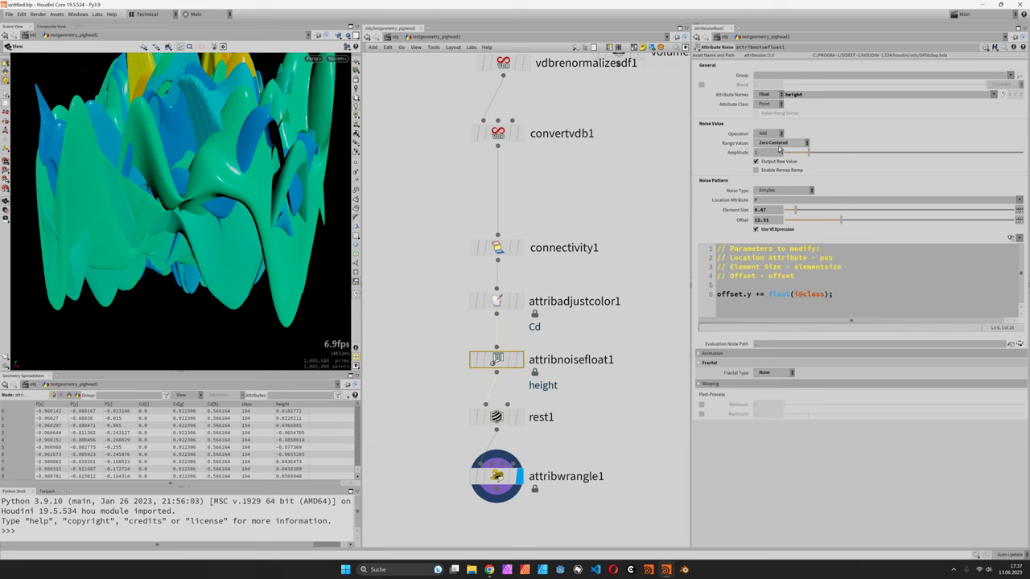
scroll(202, 217, down, 5)
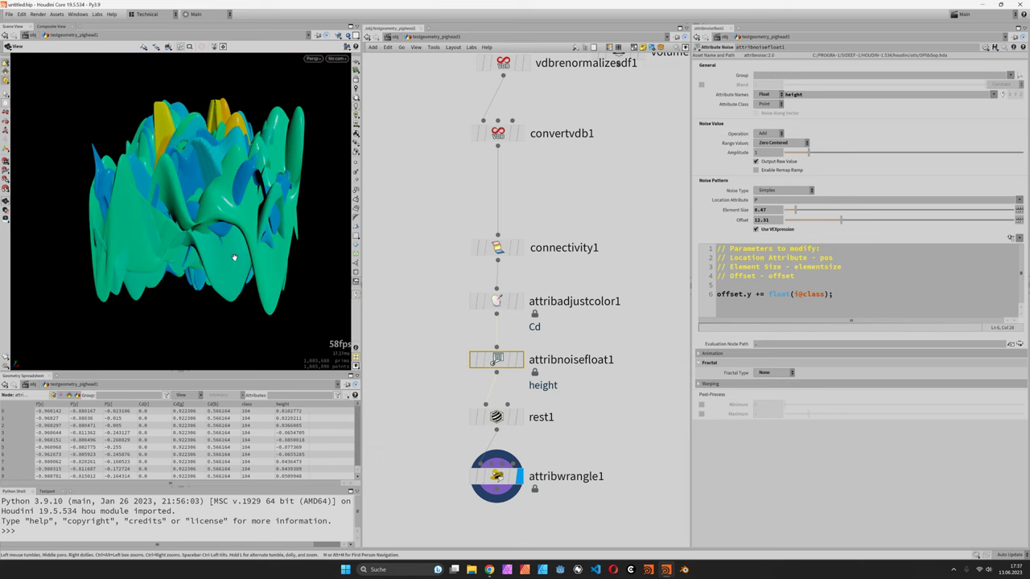
middle_drag(538, 534, 529, 436)
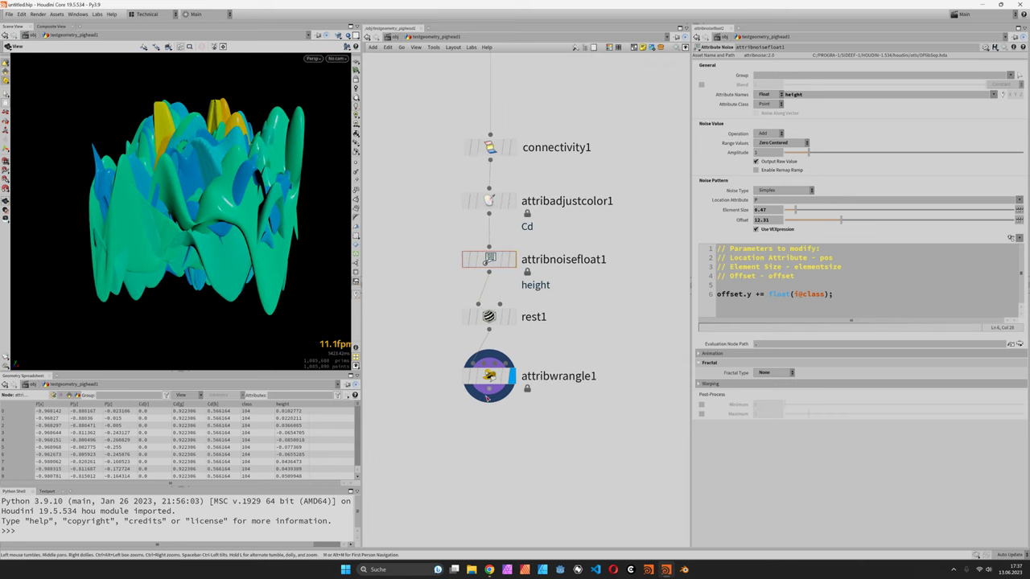
key(Tab)
key(Escape)
- Add a Clip node after attribwrangle1
key(Tab)
text(clip)
key(Return)
click(504, 432)
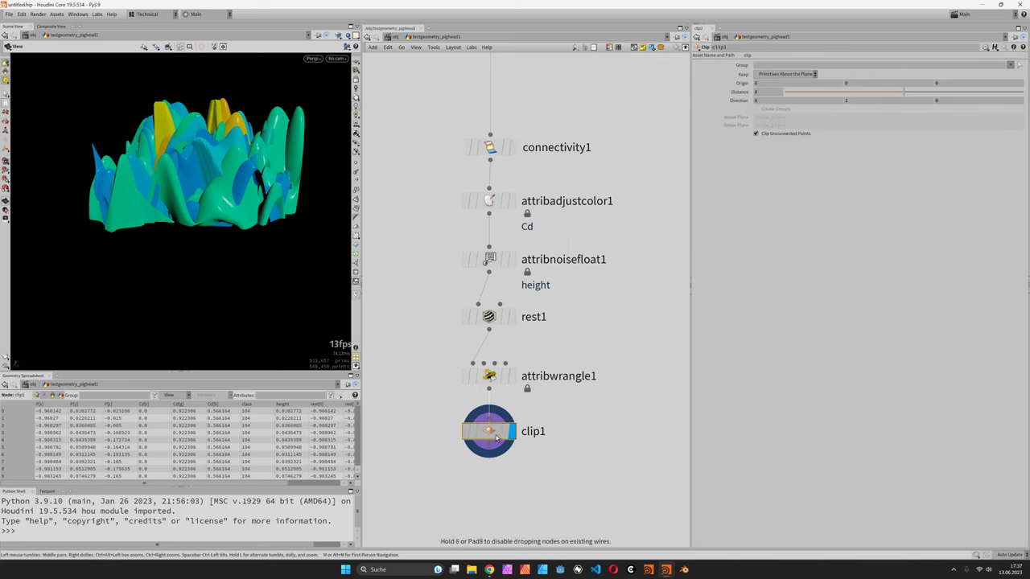
- Add a Rest Position node below clip1 with Mode set to Extract Rest
key(Tab)
text(rest)
key(Return)
click(494, 485)
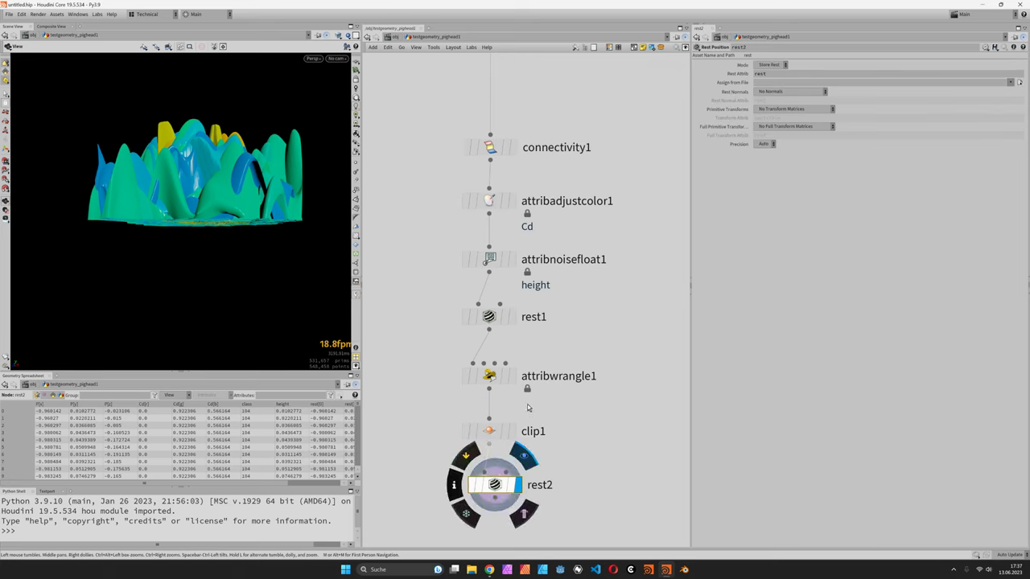
click(770, 65)
click(770, 74)
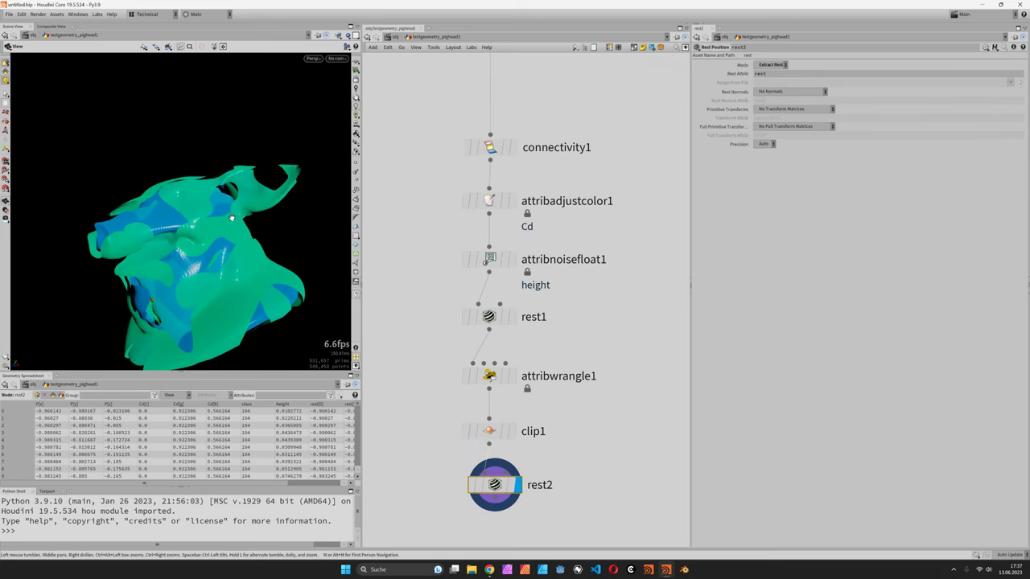
drag(213, 275, 277, 199)
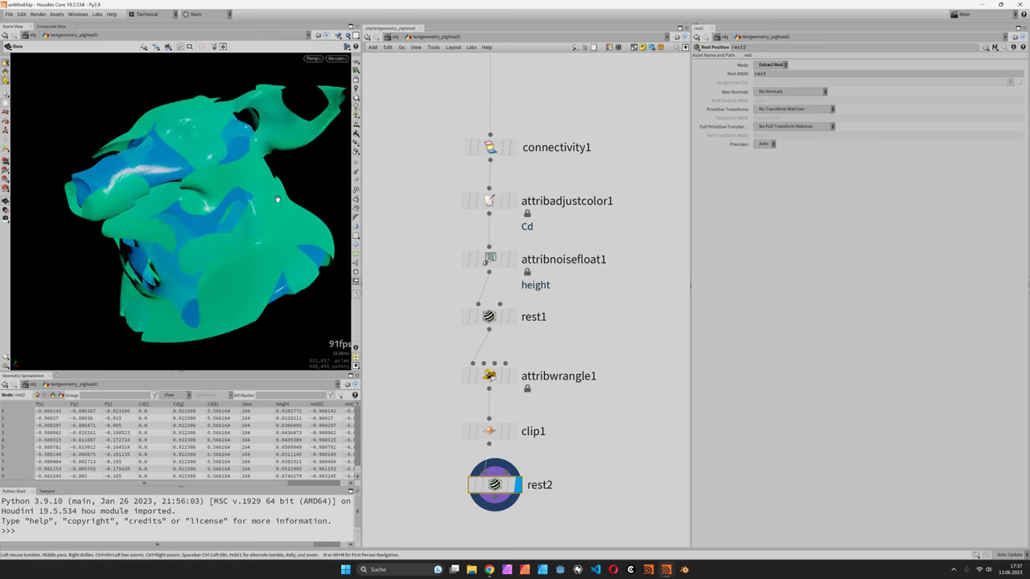
scroll(595, 265, down, 4)
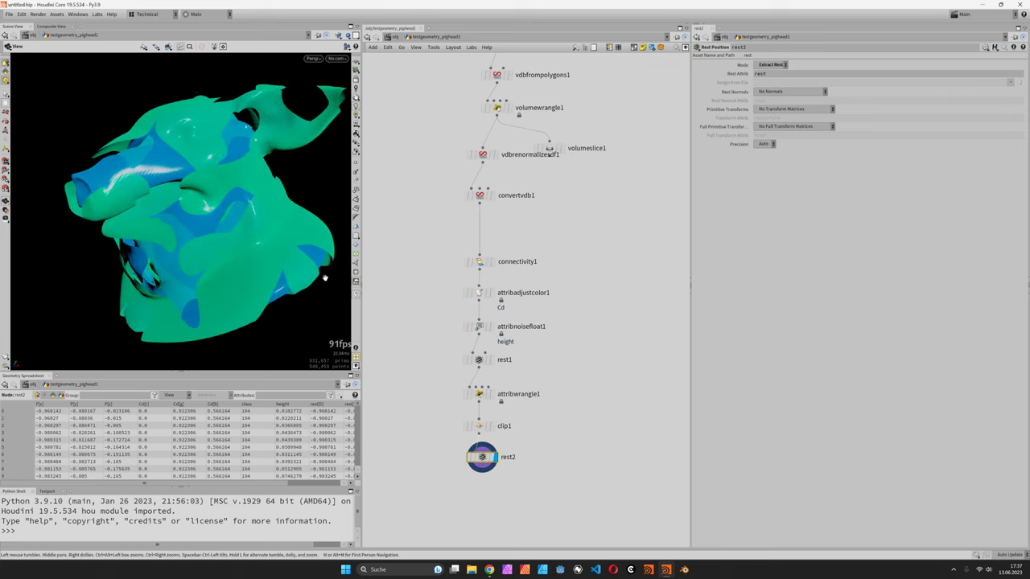
scroll(555, 419, up, 3)
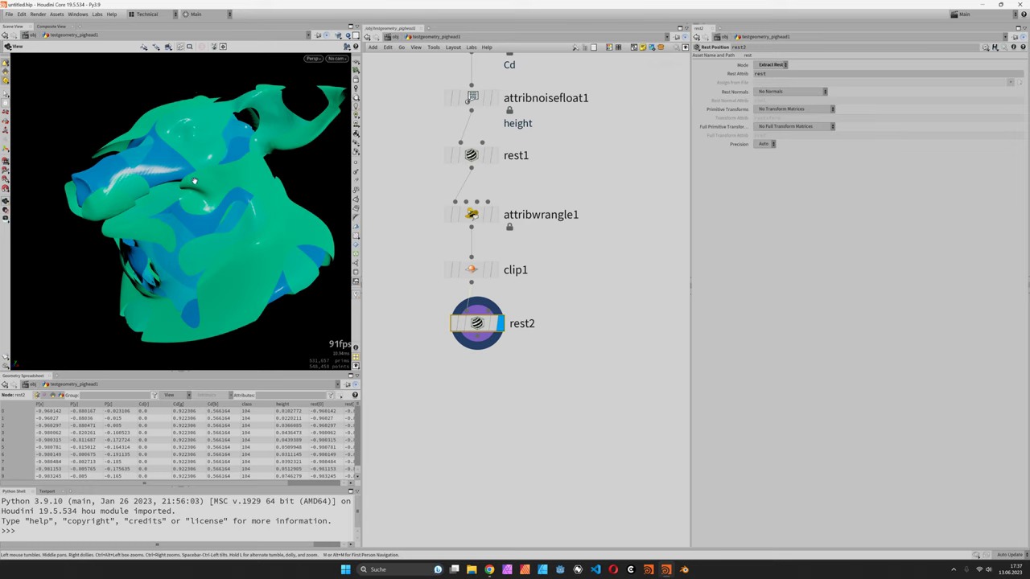
- Add a Divide node from the Polygon category below rest2
key(Tab)
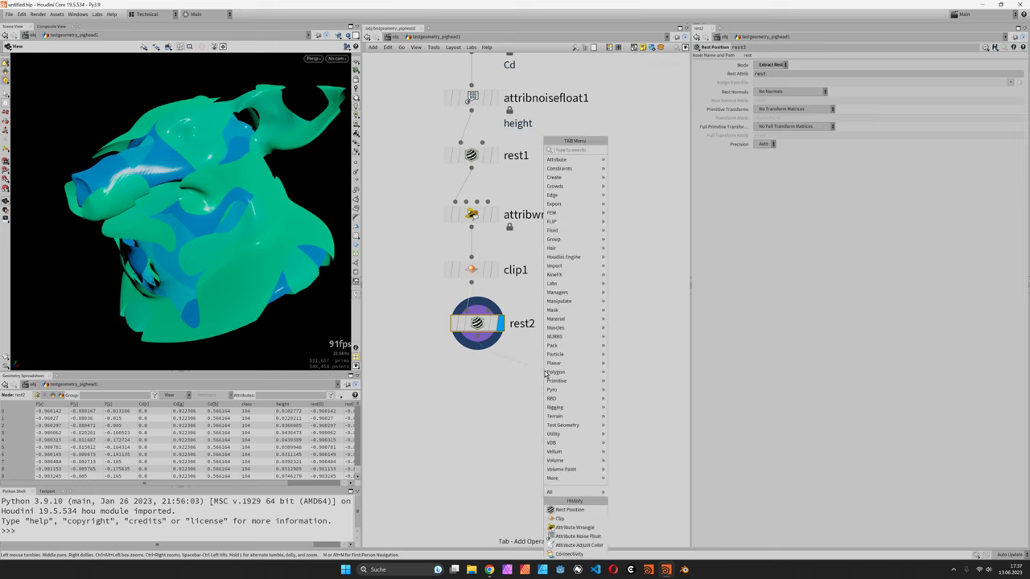
mouse_move(553, 371)
click(627, 161)
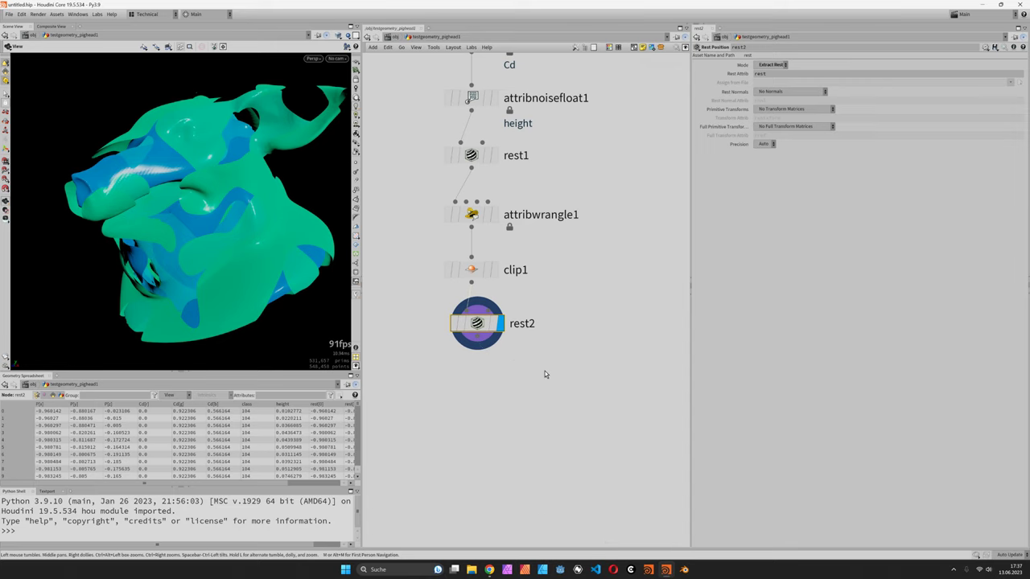
click(544, 377)
- Wire divide1 under rest2 and add a PolyPath node below it
drag(544, 377, 563, 382)
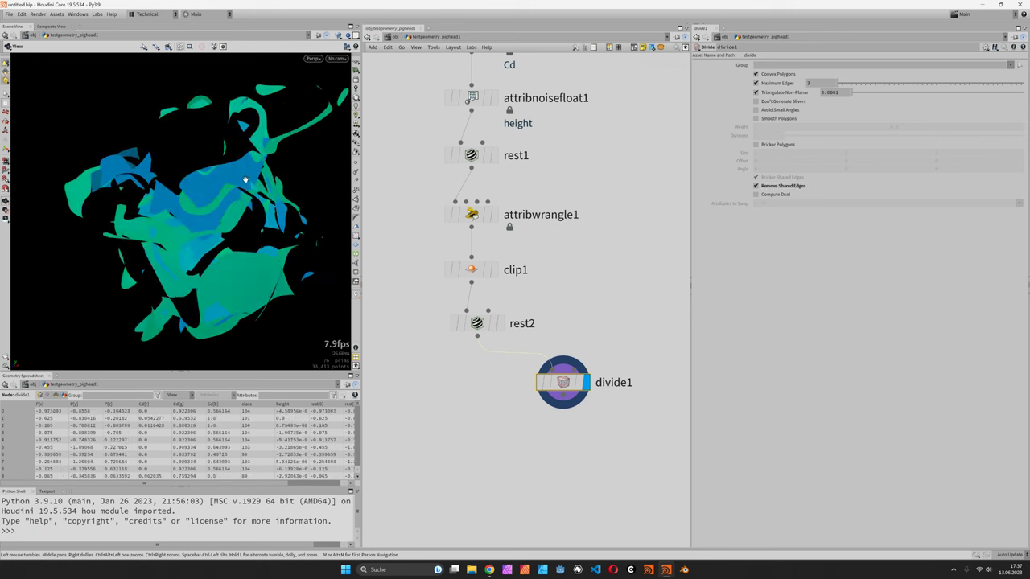
drag(203, 220, 210, 224)
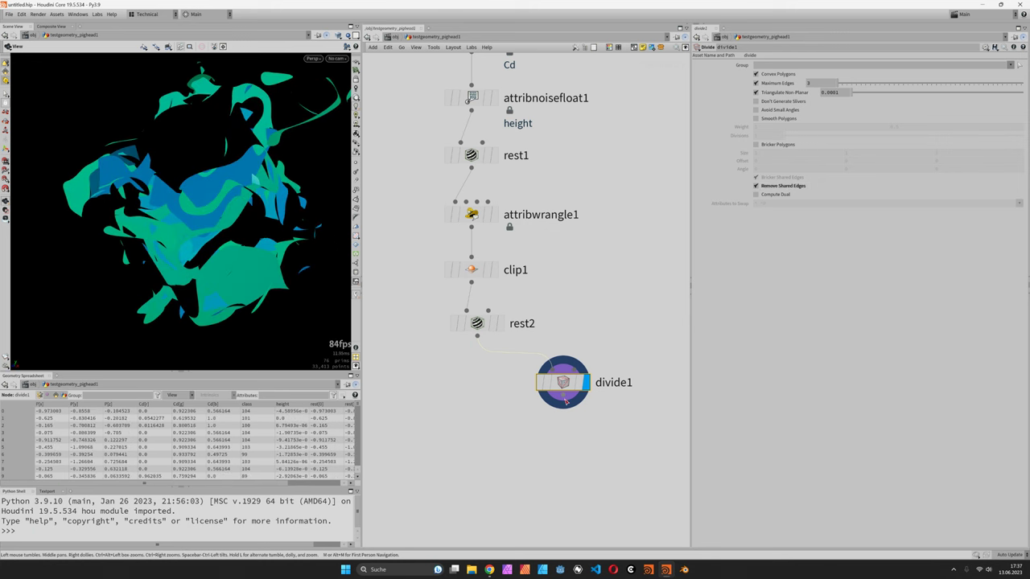
key(Tab)
text(ppath)
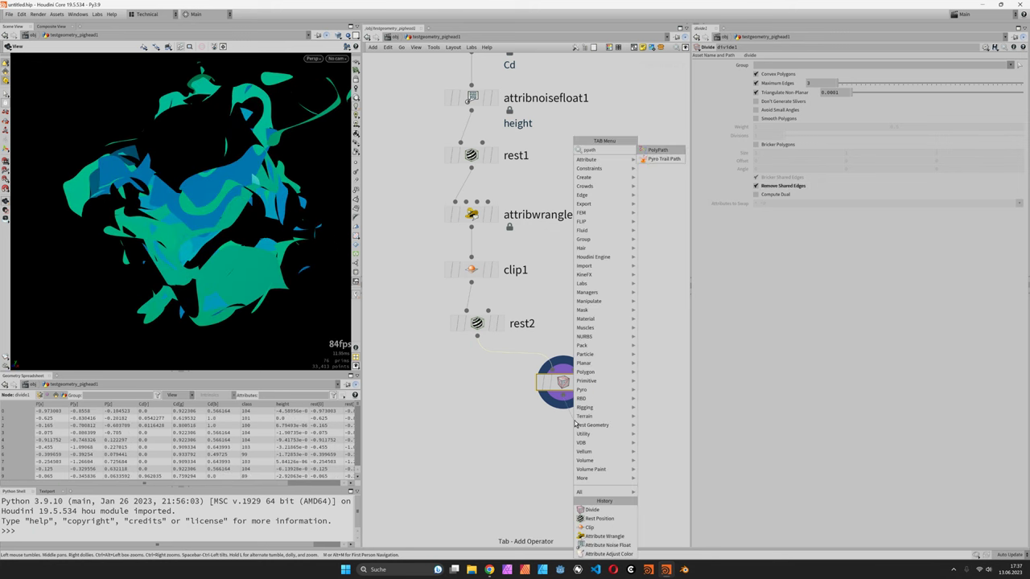
key(Return)
click(563, 441)
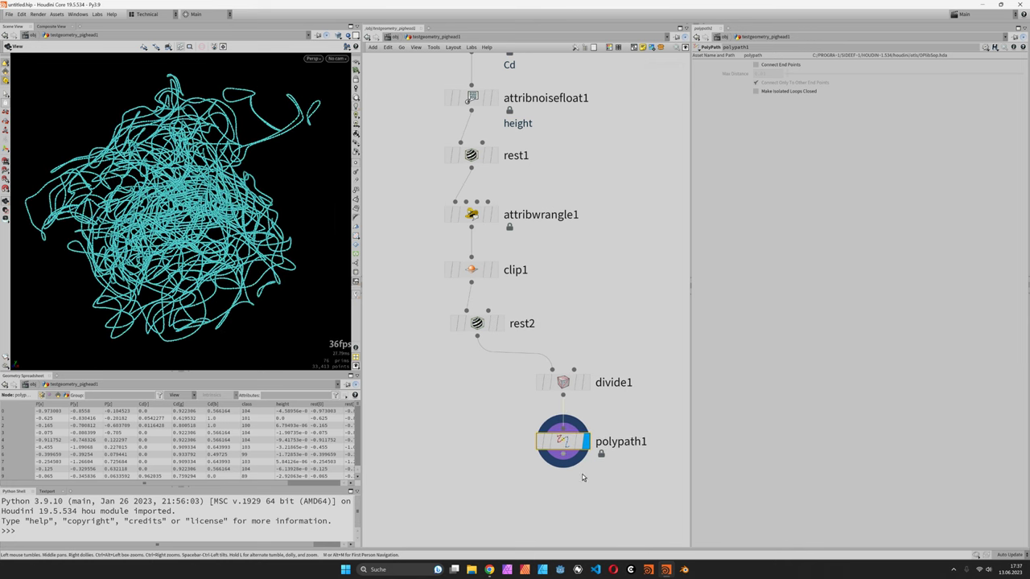
middle_drag(583, 477, 578, 387)
- Add a Resample after polypath1 using Subdivision Curves and maximum segment length 0.01
click(563, 376)
key(Tab)
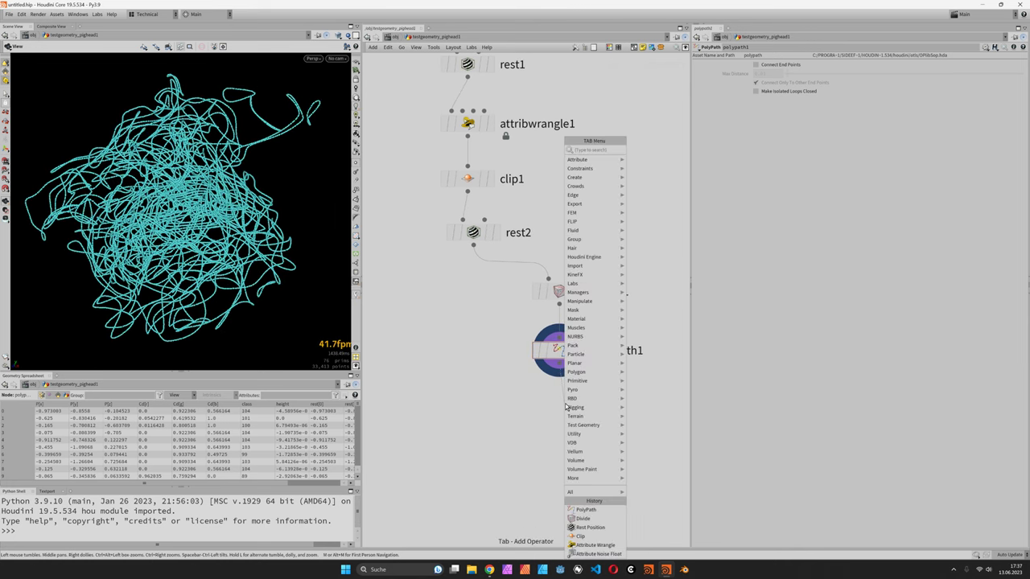
text(resa)
key(BackSpace)
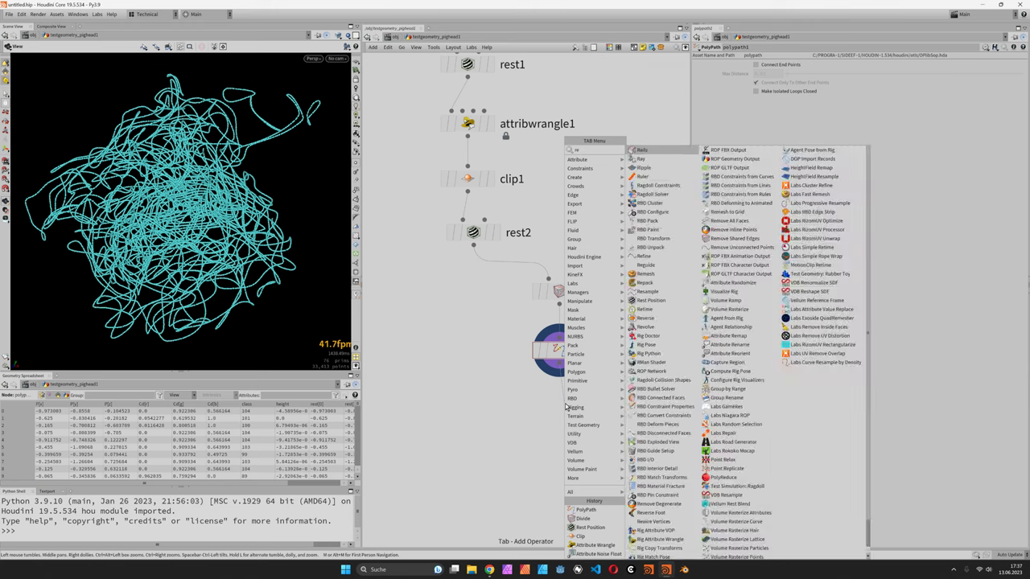
text(ample)
key(Return)
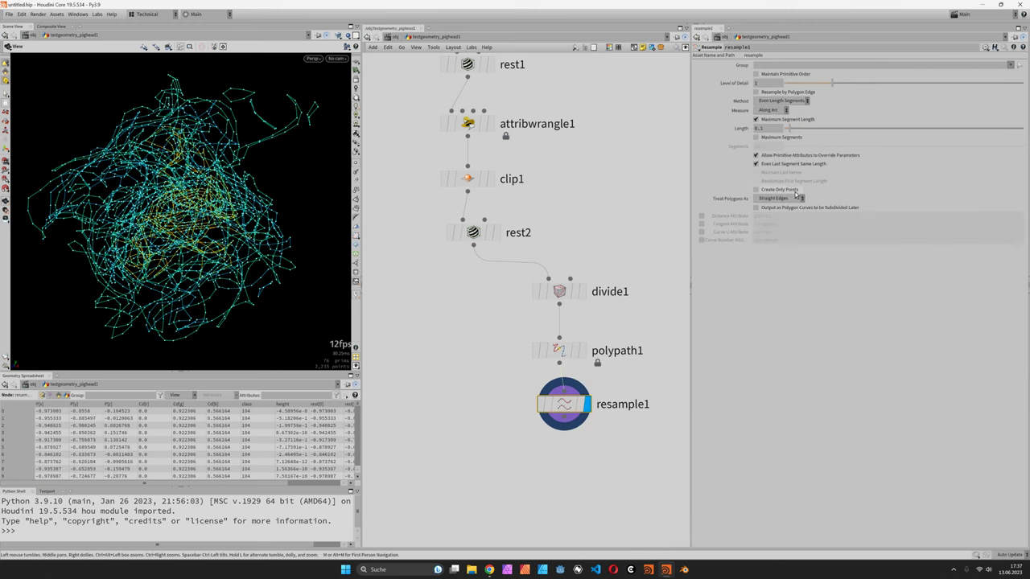
click(780, 198)
click(780, 211)
click(769, 121)
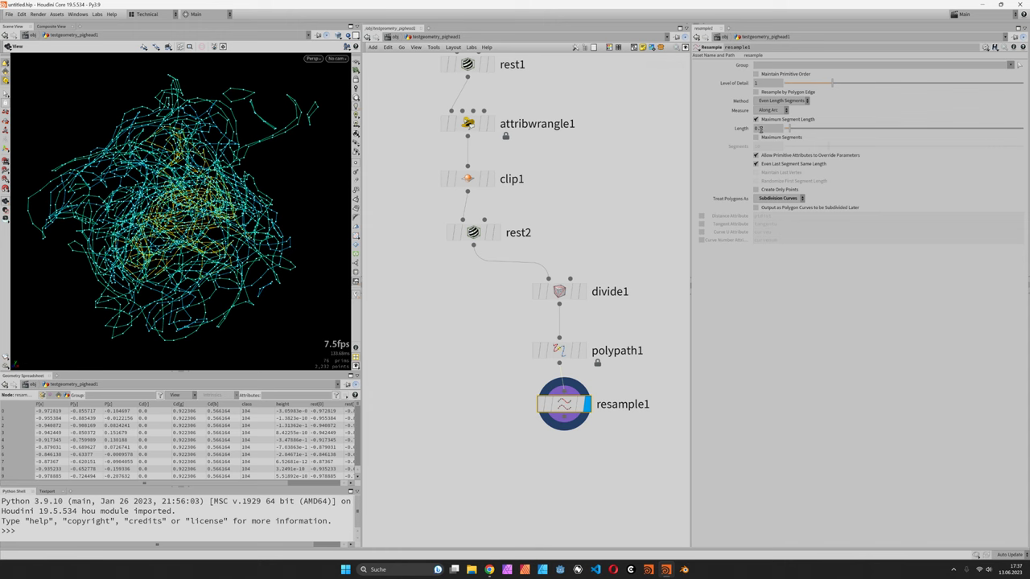
mouse_move(789, 128)
mouse_down()
mouse_move(888, 134)
mouse_move(786, 128)
mouse_up()
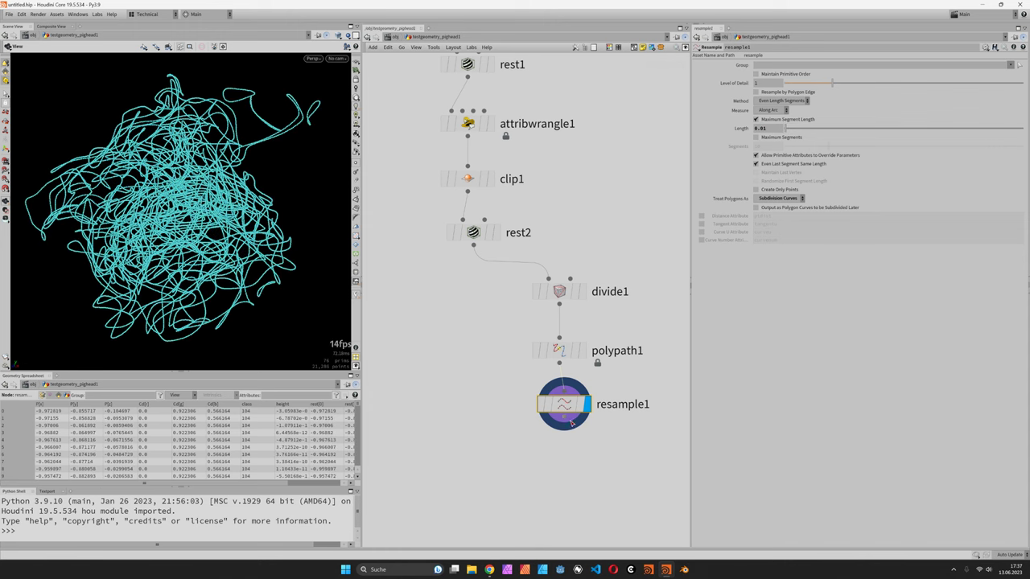
key(Tab)
- Add a Sweep node below resample1 with surface shape Round Tube
text(weep)
key(Return)
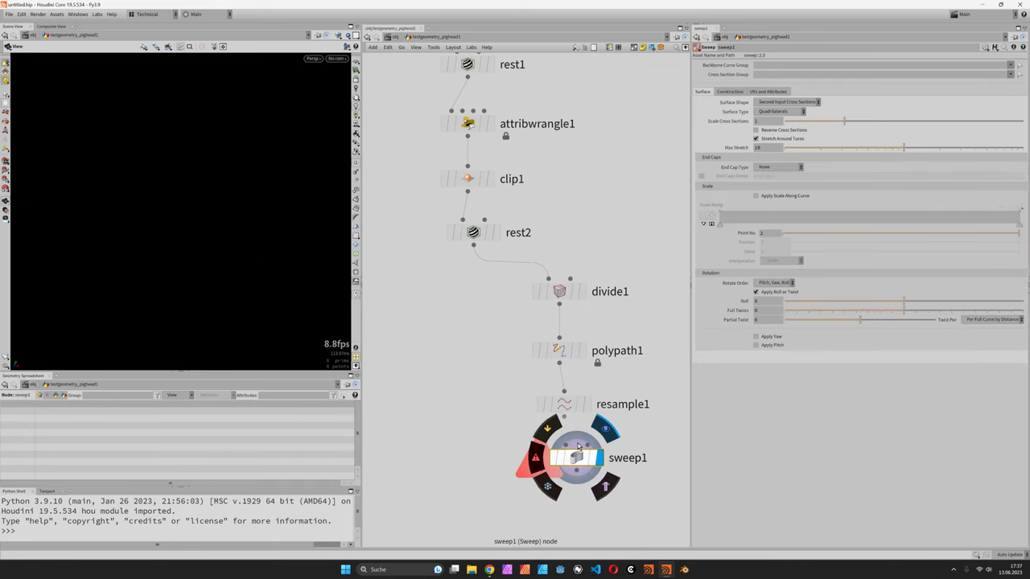
click(576, 457)
click(788, 103)
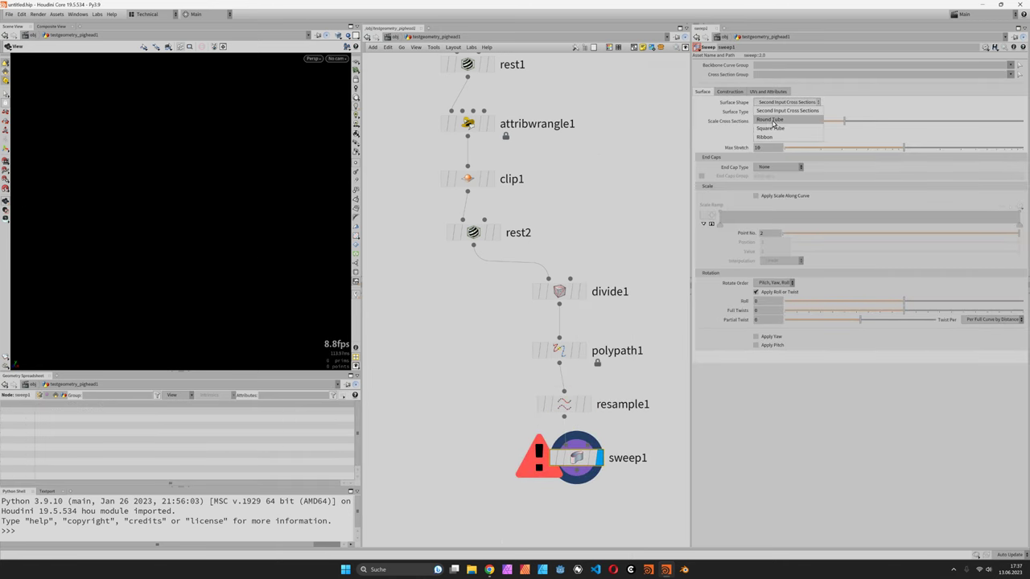
click(771, 120)
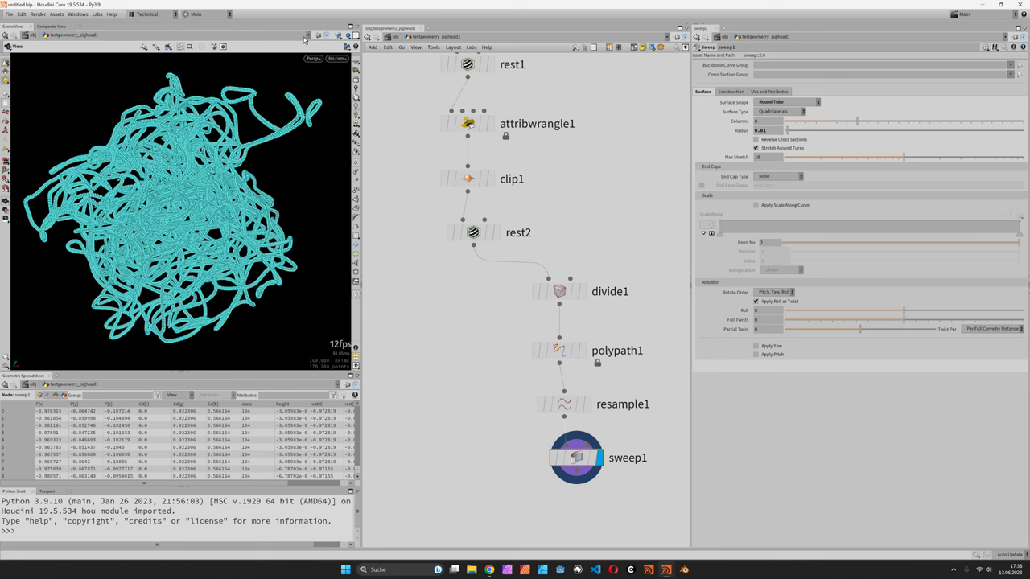
- Switch the viewport to smooth colour shading to view the tubes
click(338, 36)
click(369, 125)
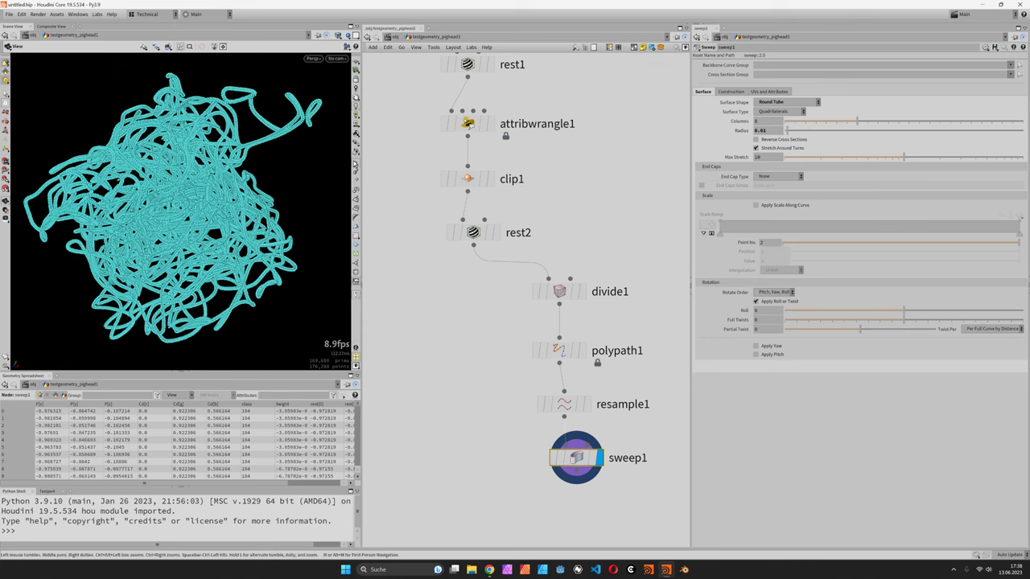
click(356, 166)
drag(267, 186, 299, 189)
- Merge rest2 and sweep1 into merge1 and set it as the display node
drag(473, 247, 473, 481)
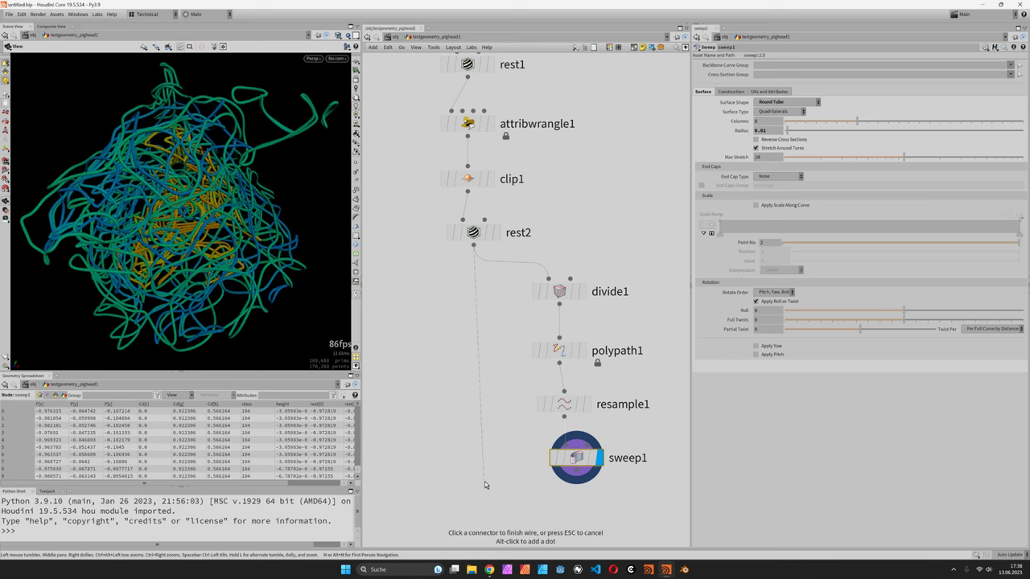
mouse_move(503, 161)
click(559, 159)
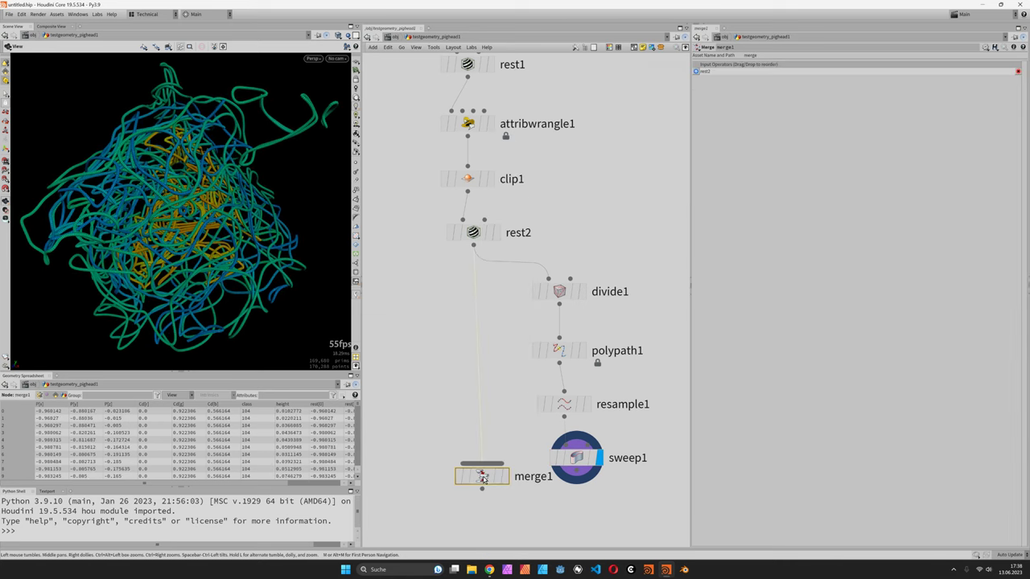
click(473, 513)
click(576, 482)
click(503, 515)
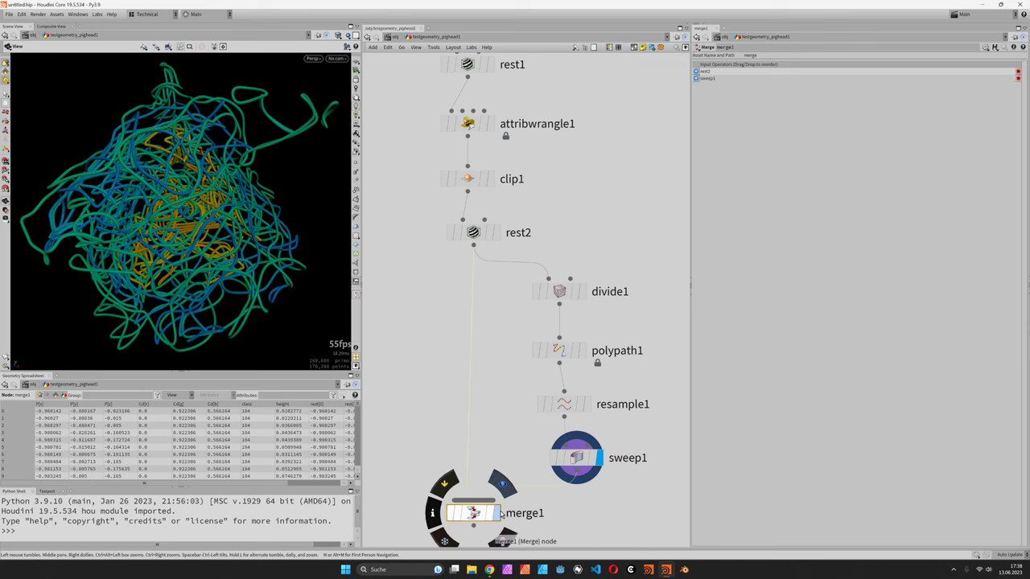
click(498, 513)
drag(189, 203, 234, 202)
scroll(474, 341, down, 3)
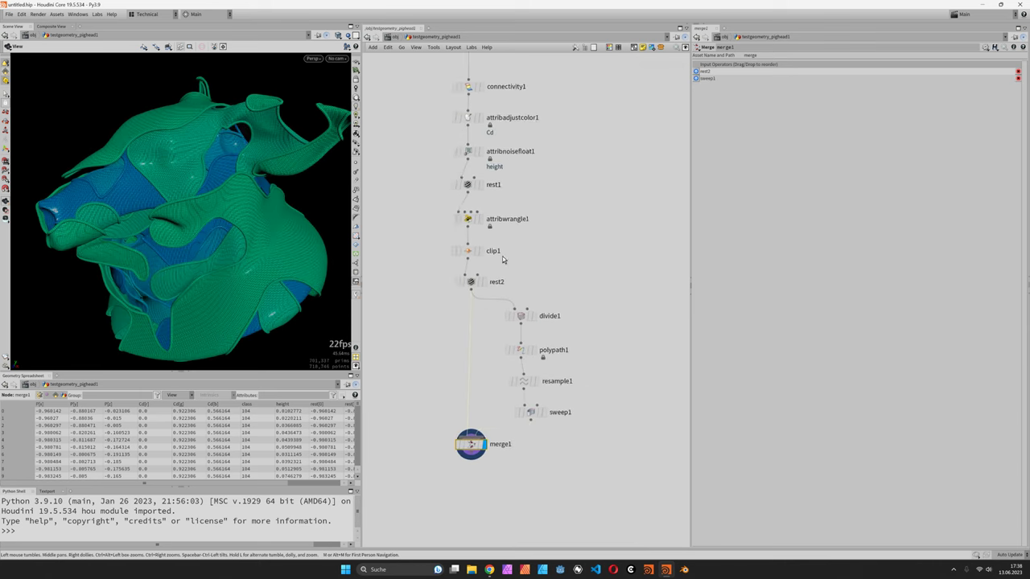
- Raise attribadjustcolor1's Random Seed from 25 to 36 for red, gold and cyan shells
scroll(480, 173, up, 3)
click(462, 124)
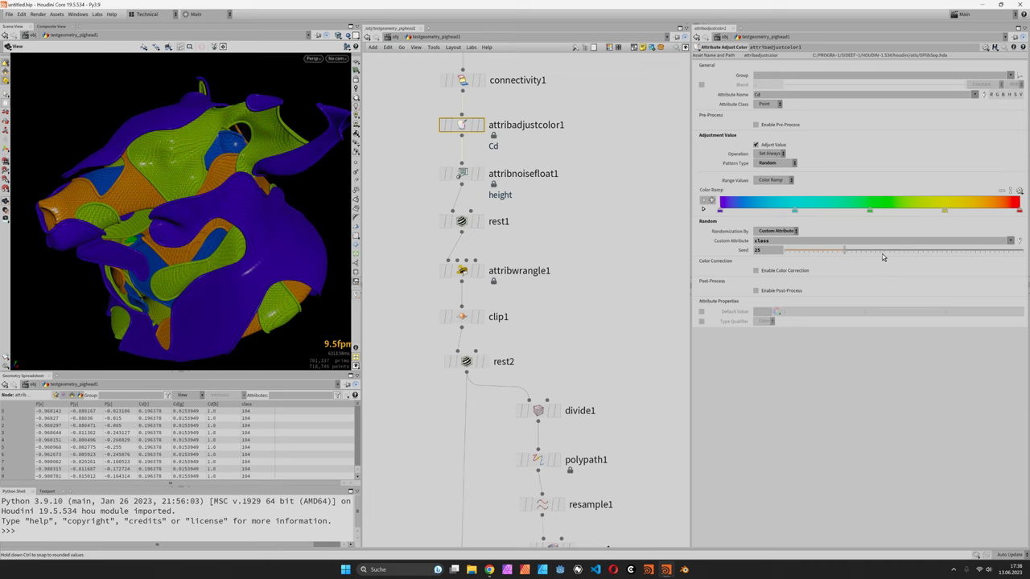
drag(845, 250, 876, 255)
drag(231, 240, 259, 257)
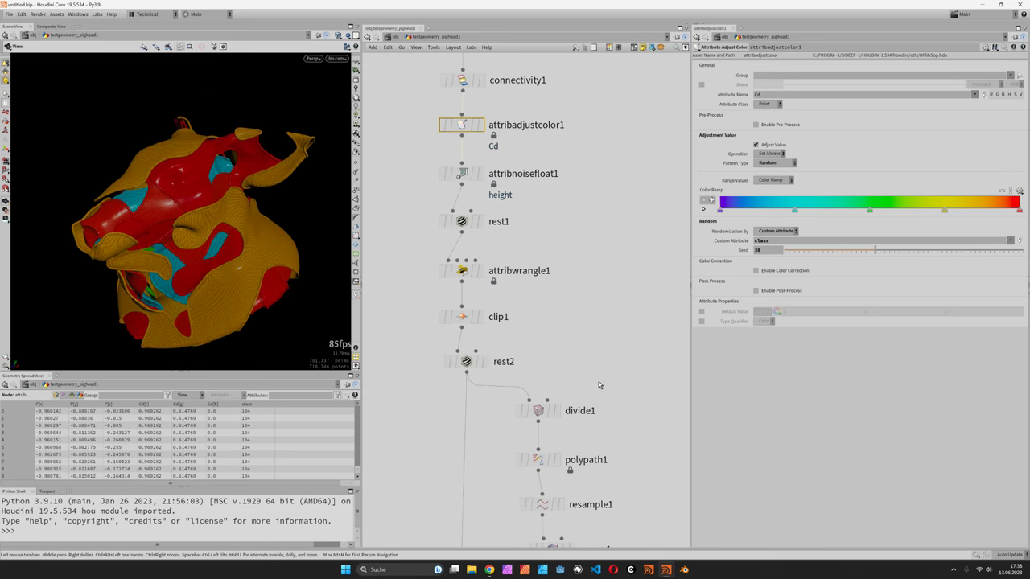
middle_drag(596, 365, 592, 293)
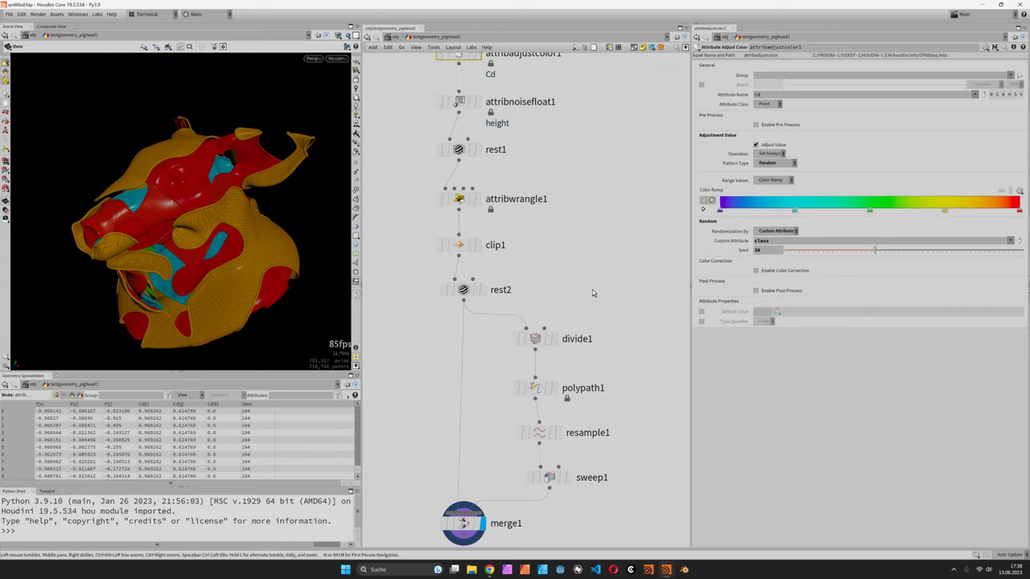